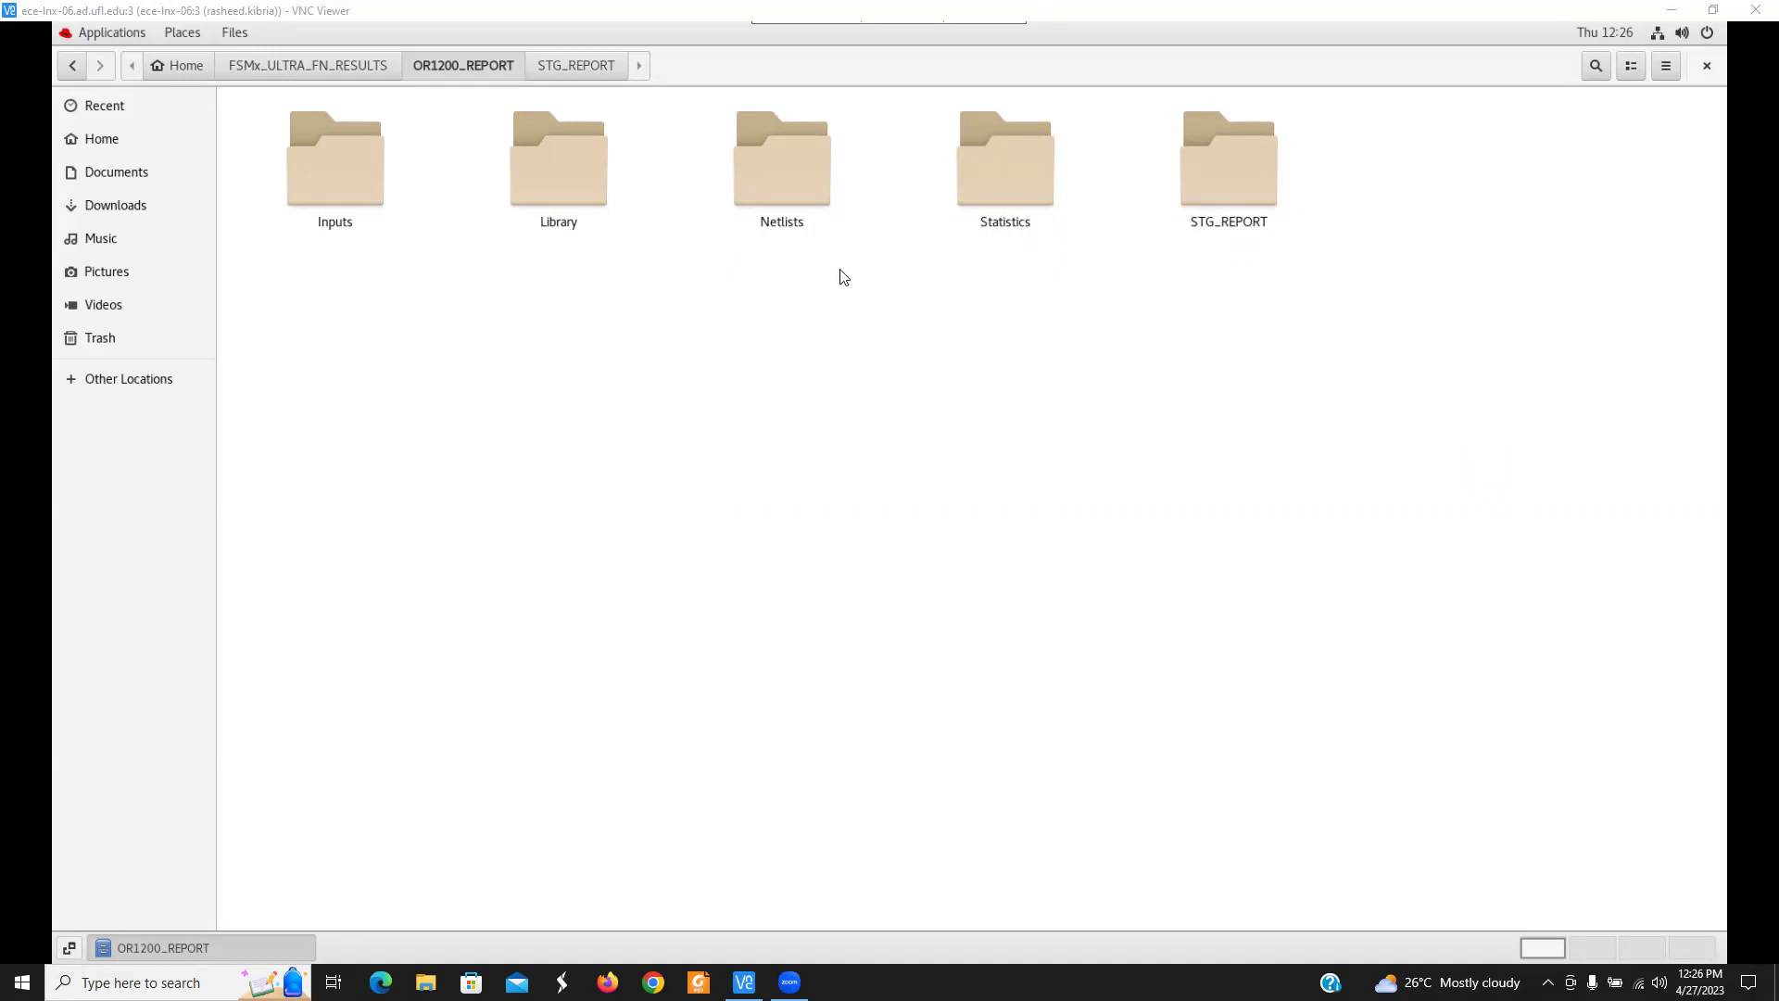
Open OR1200.v from the Inputs folder and check the file's type and size in its properties
double_click(346, 176)
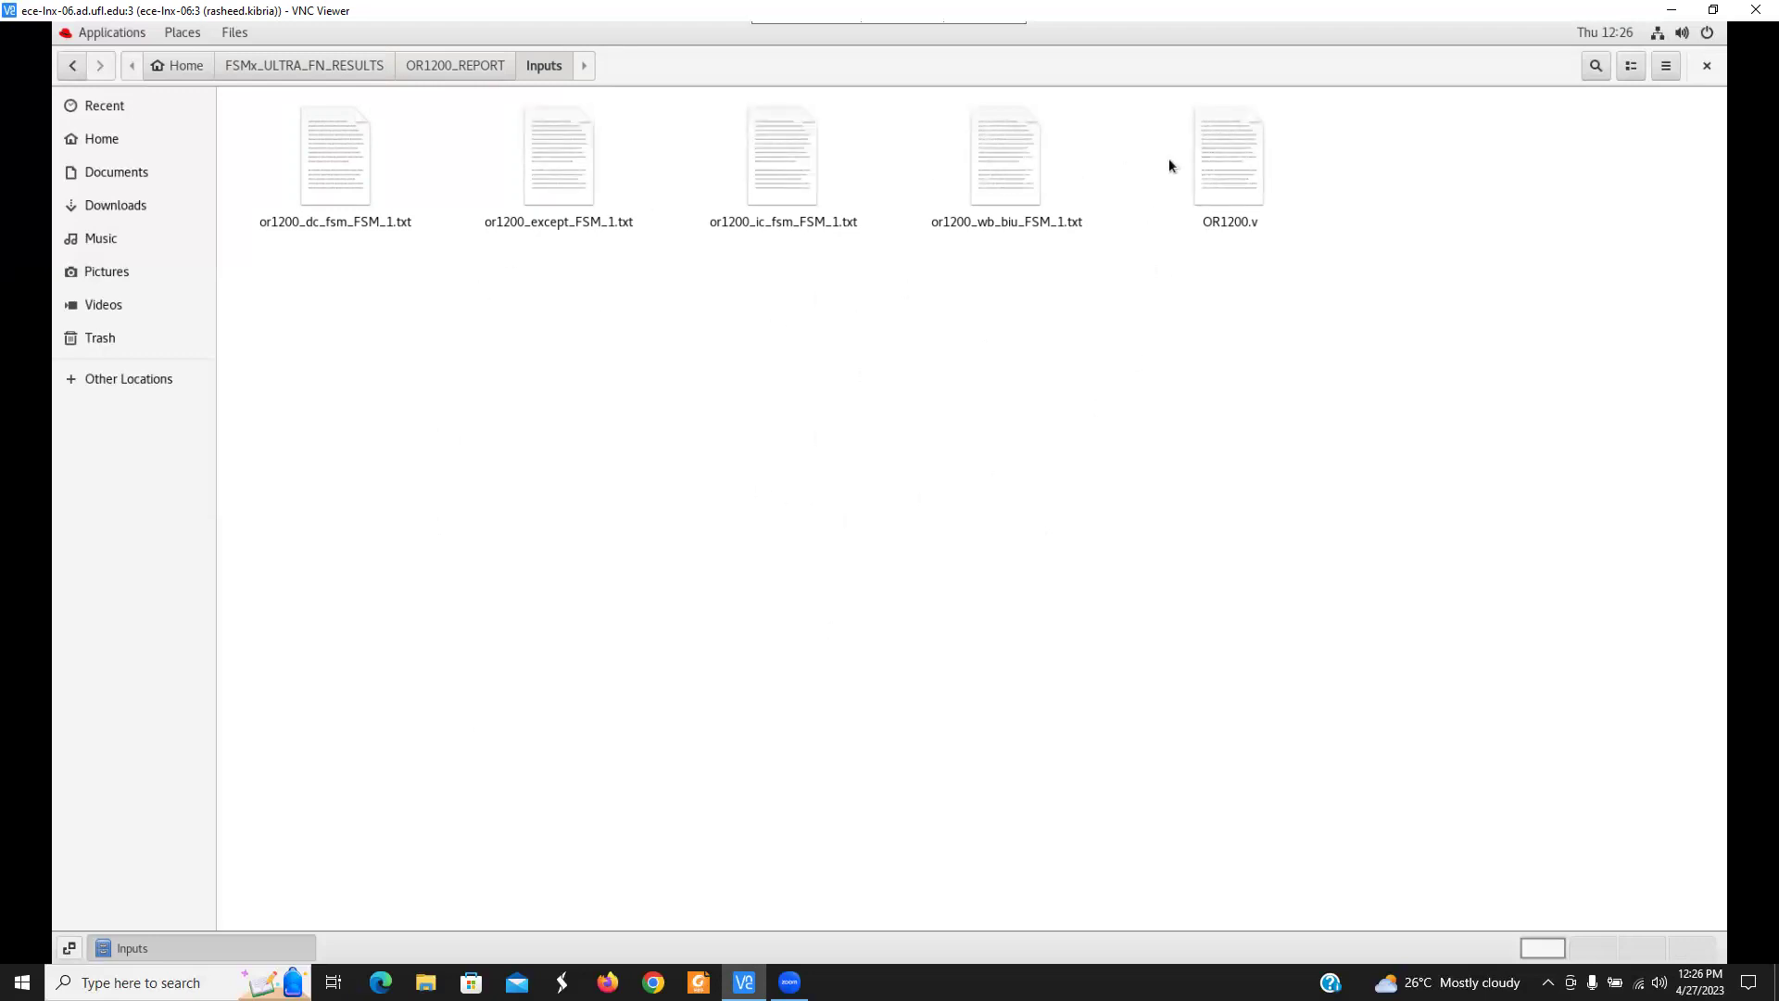
double_click(1227, 172)
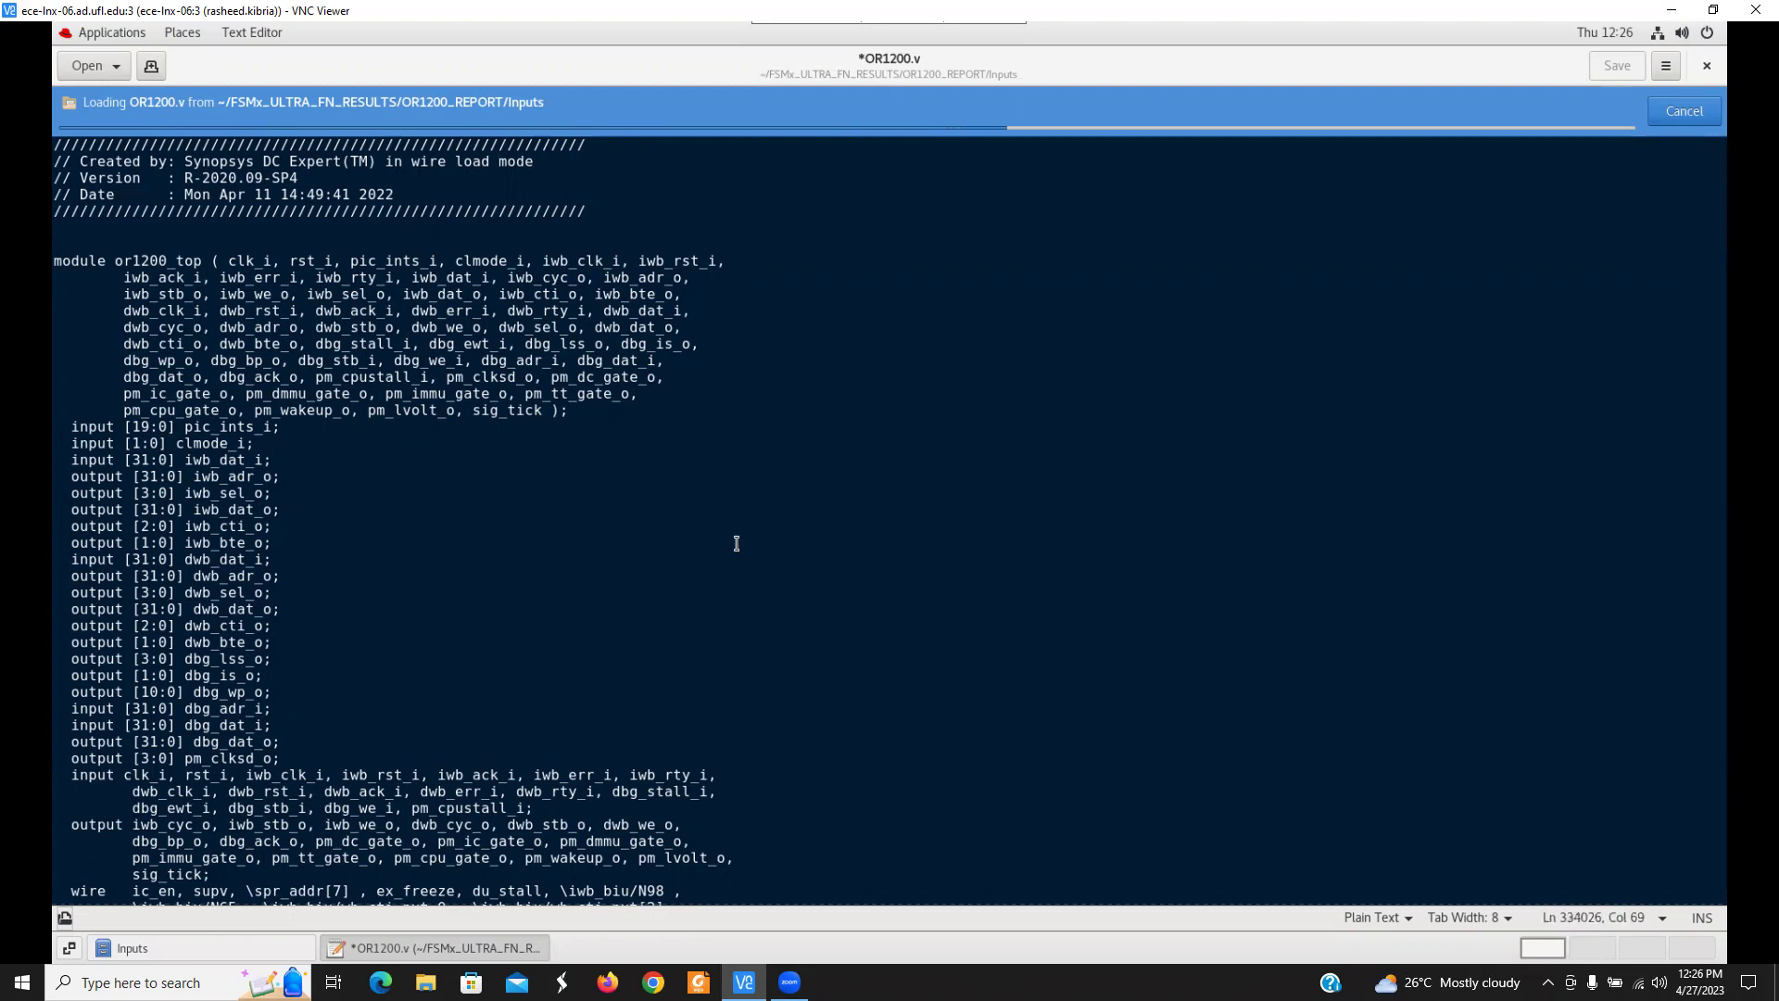
left_click(133, 948)
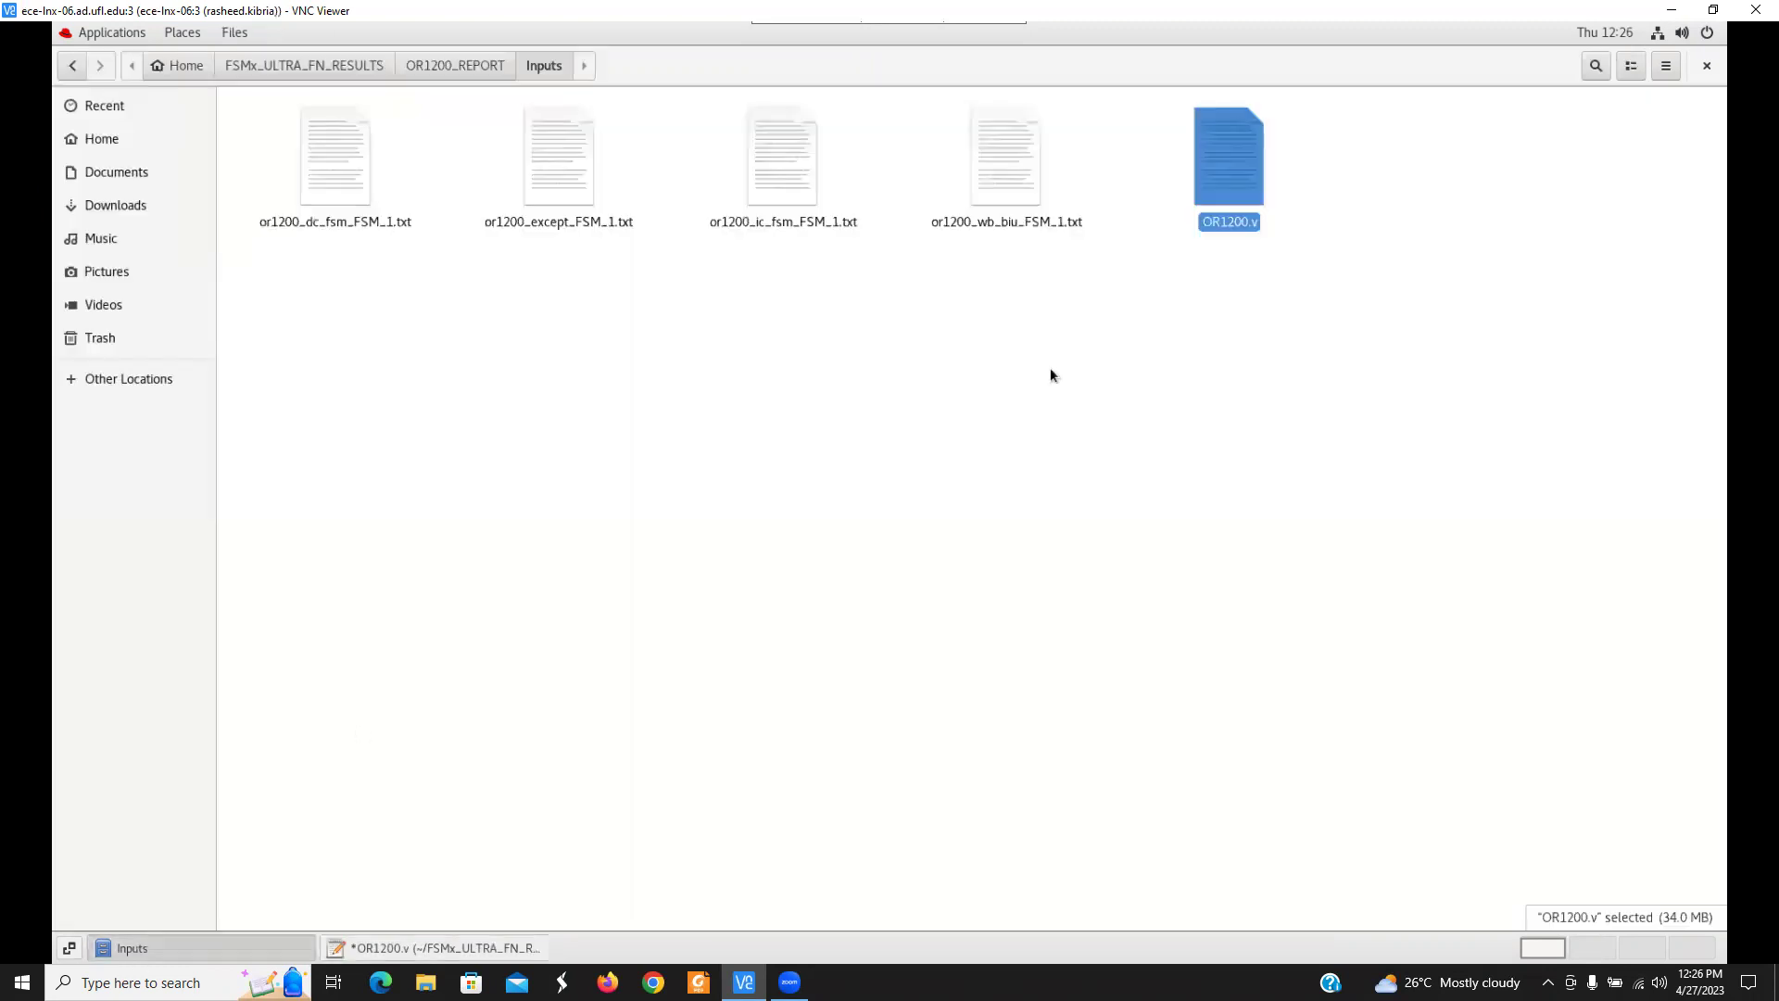
right_click(1209, 190)
left_click(1264, 429)
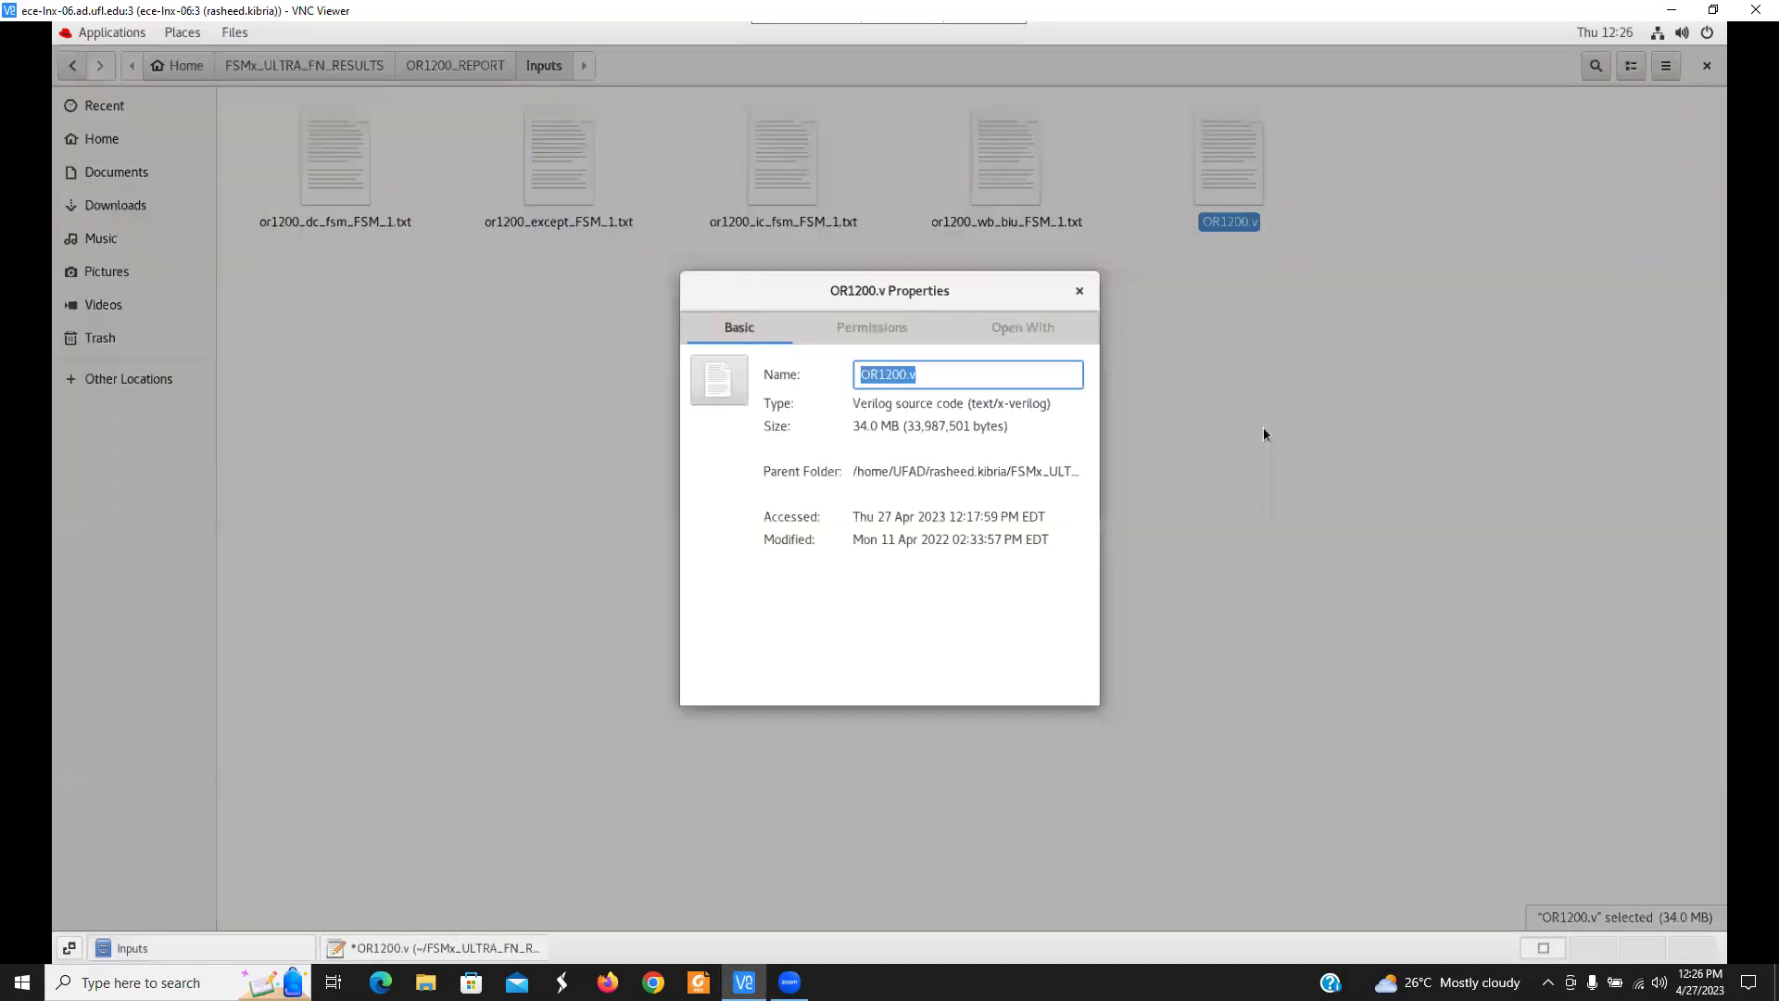
left_click(1078, 292)
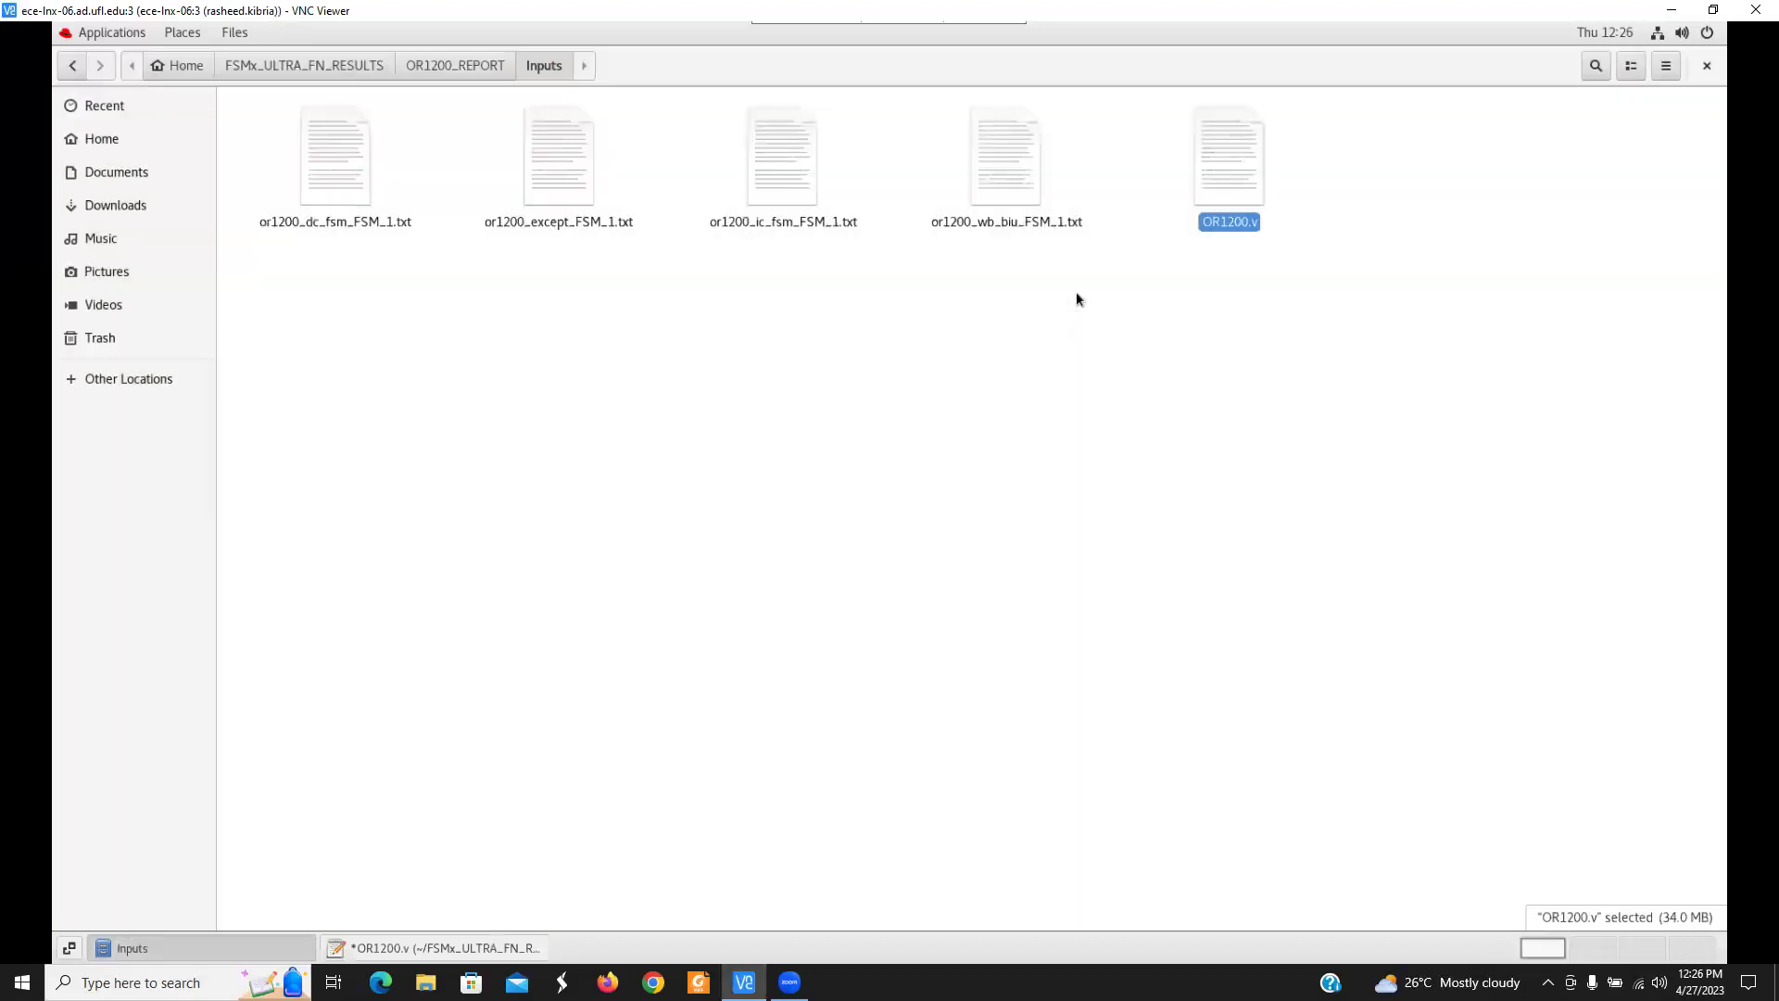
Return to the open OR1200.v netlist and examine its module ports and wire declarations
left_click(447, 943)
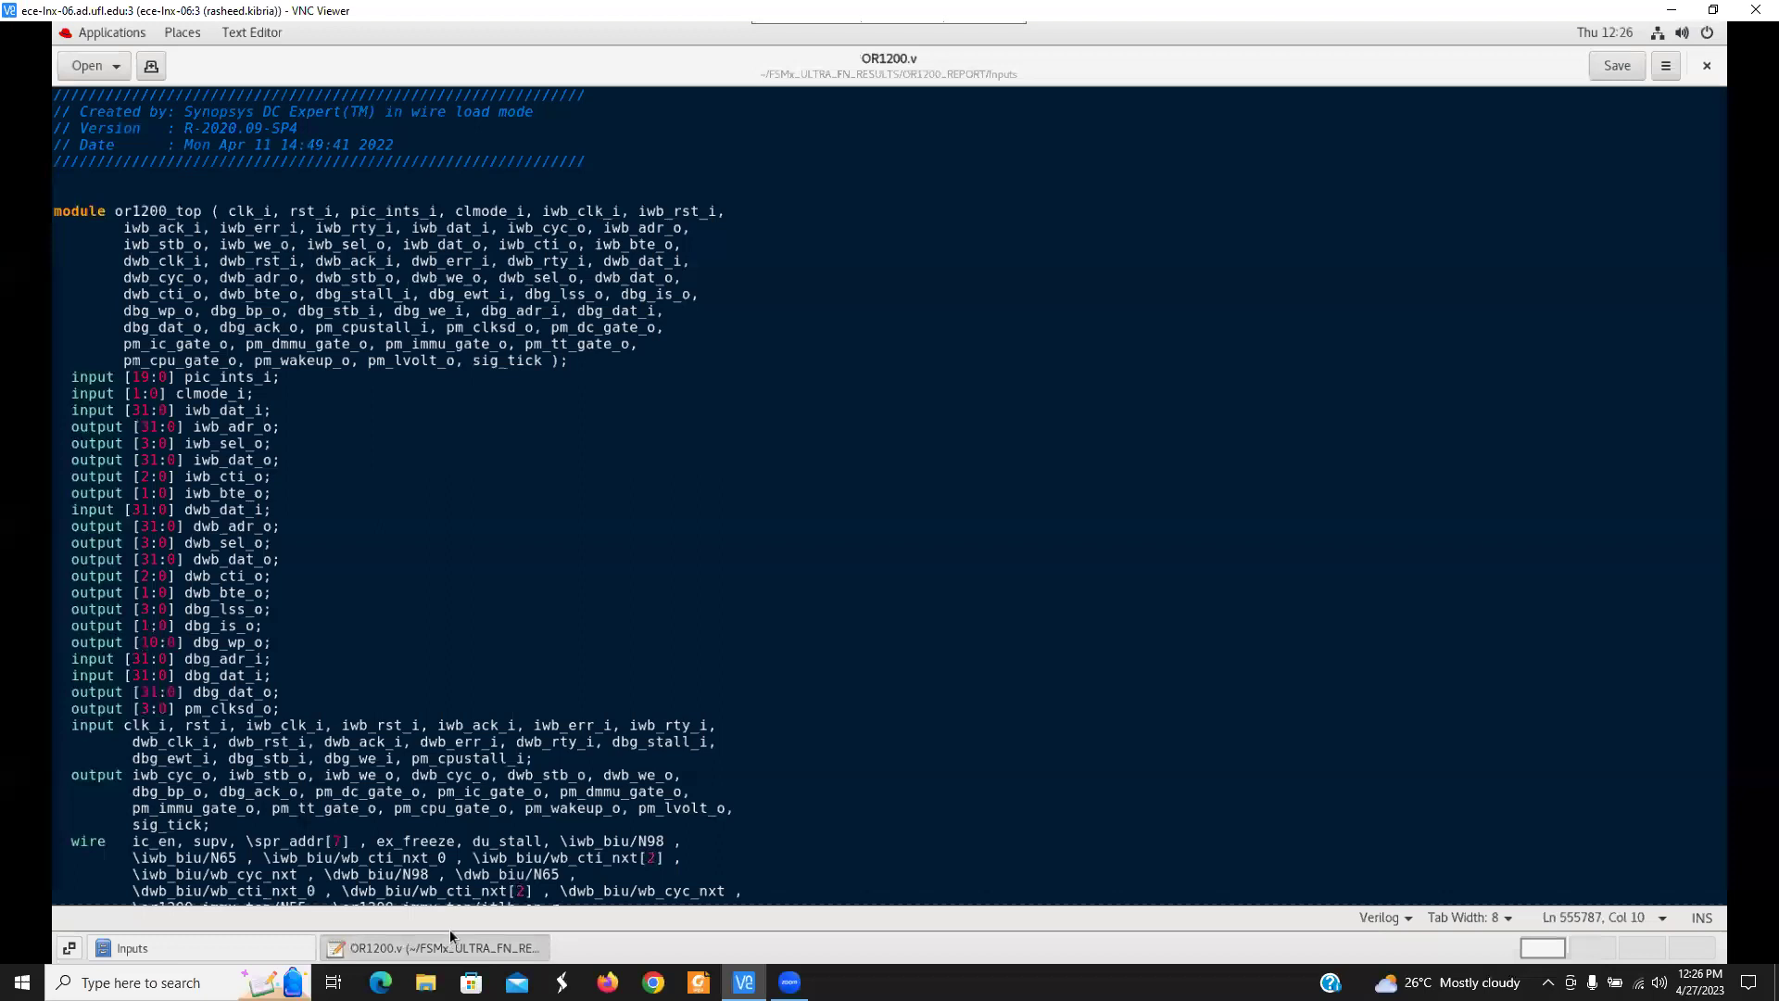
scroll(623, 665, "down", 5)
scroll(623, 665, "up", 4)
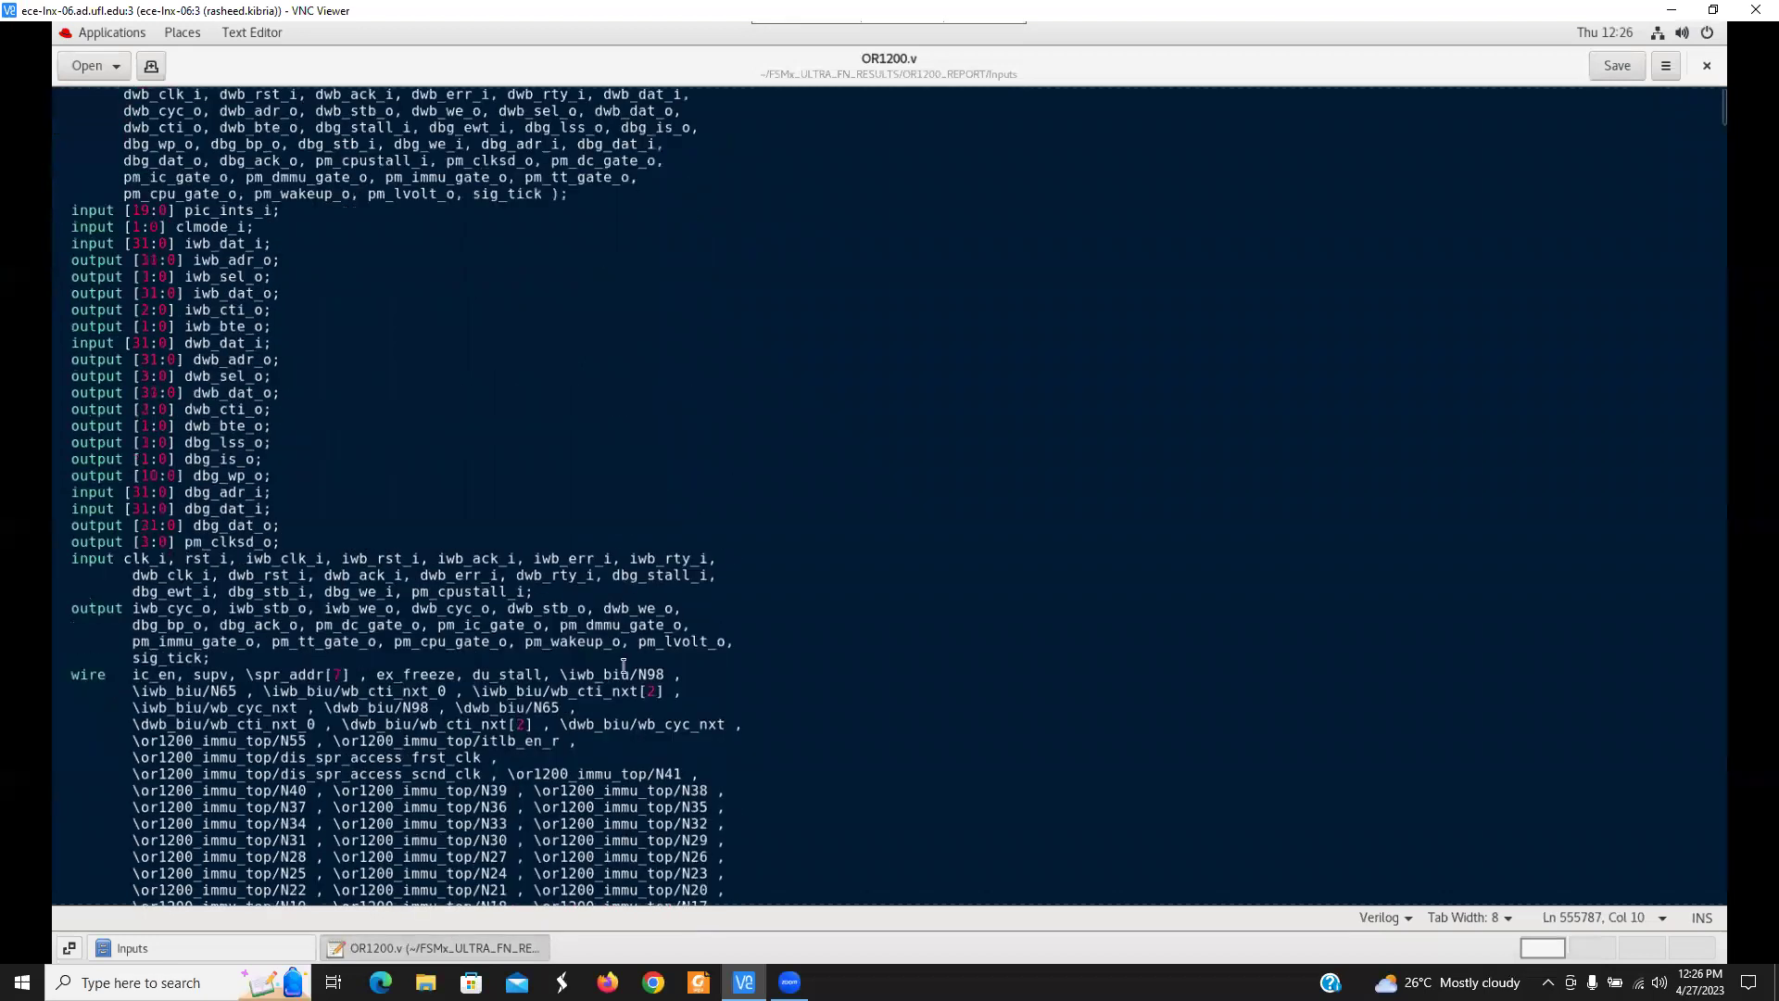
scroll(624, 665, "down", 10)
scroll(624, 666, "down", 7)
scroll(624, 666, "up", 10)
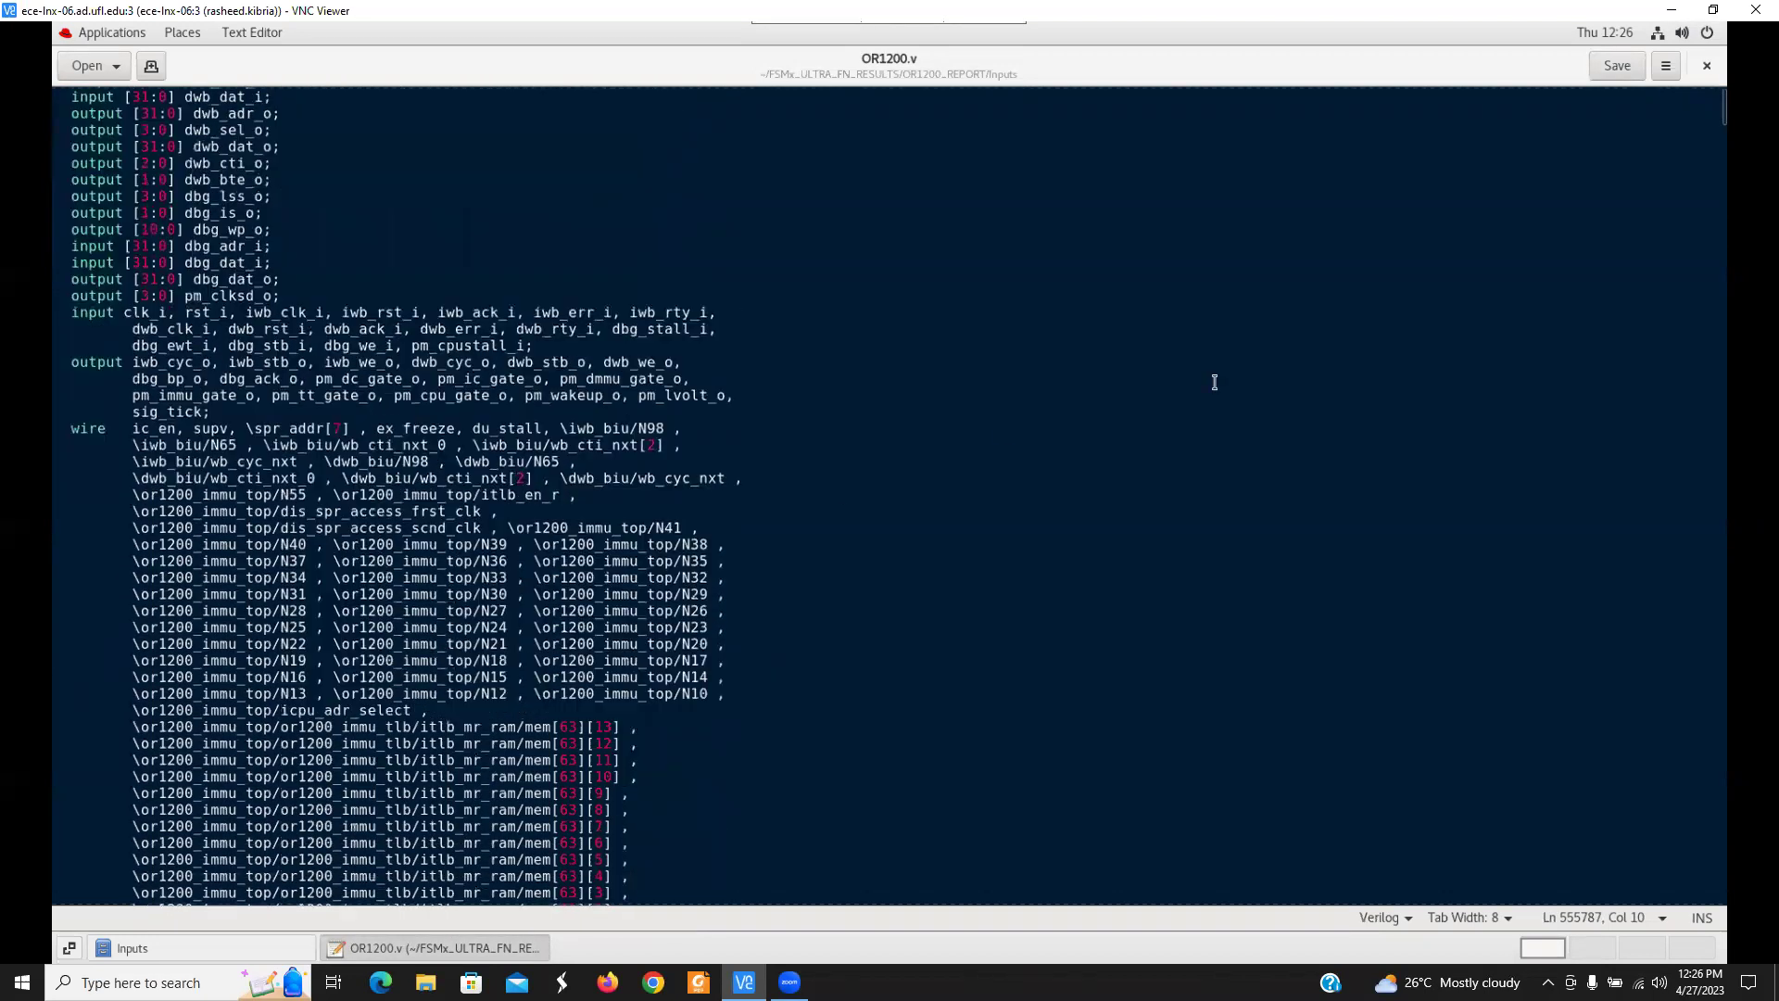
Skim through the OR1200.v netlist to its final endmodule line and check the line count
left_click(1720, 118)
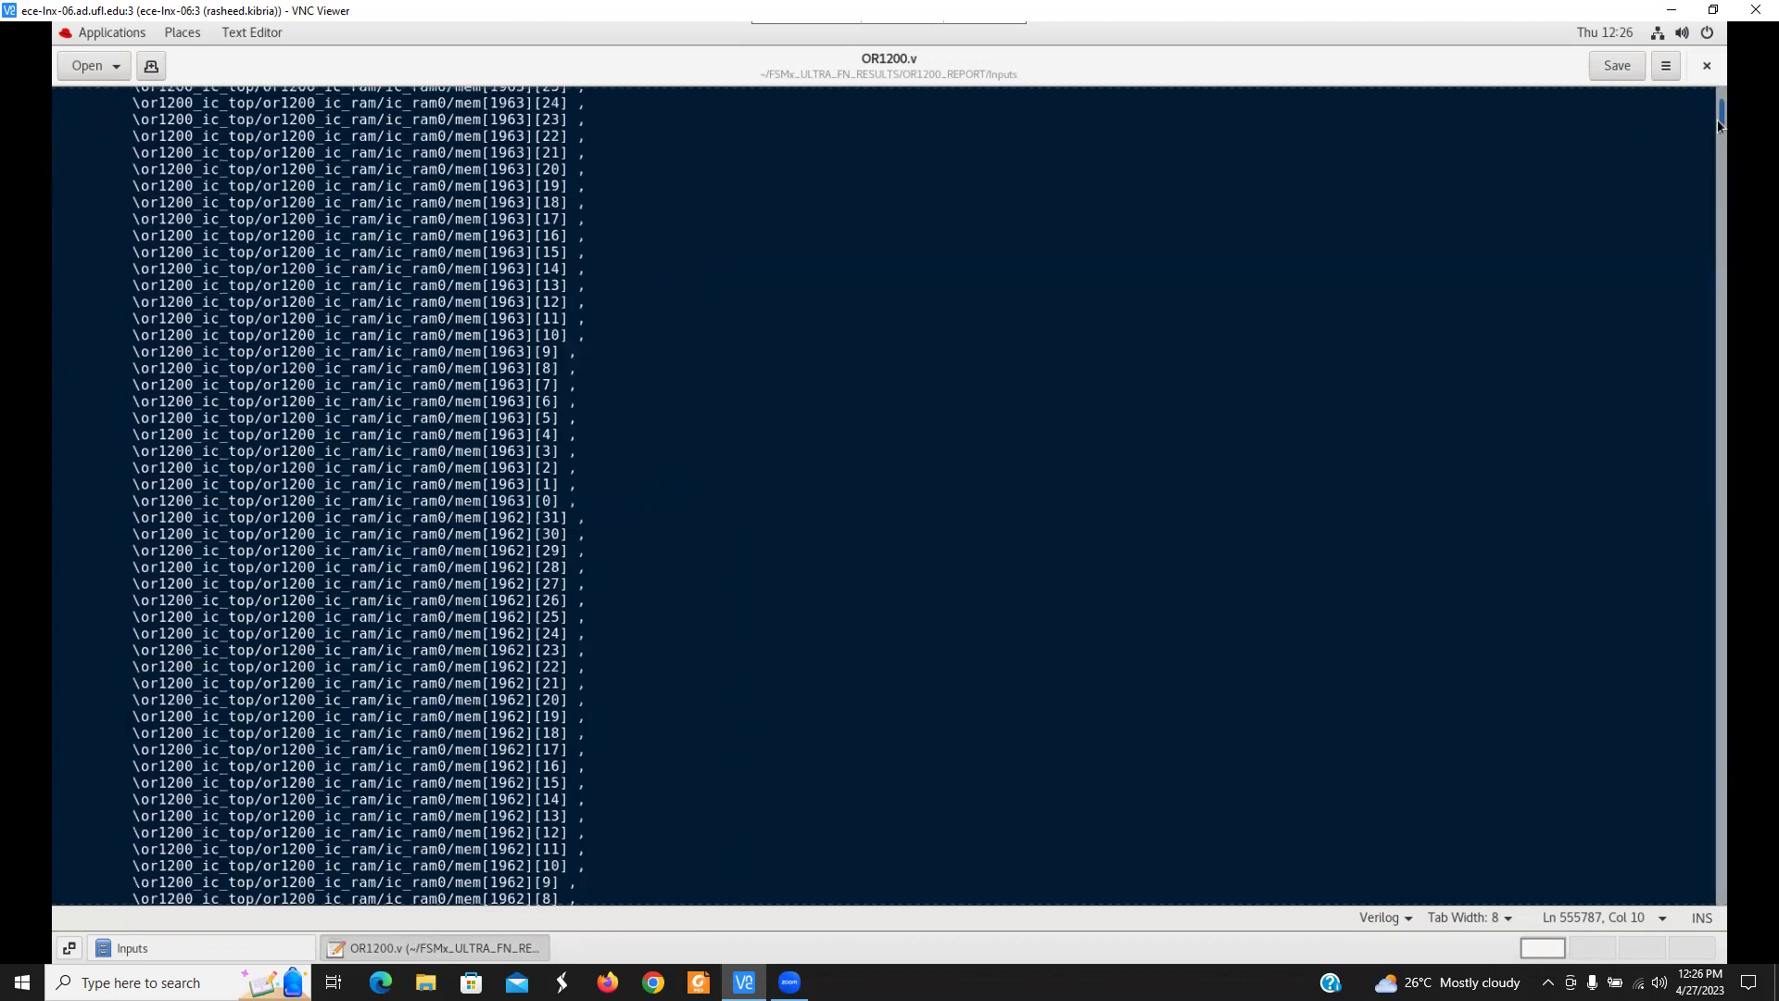
left_click(1708, 219)
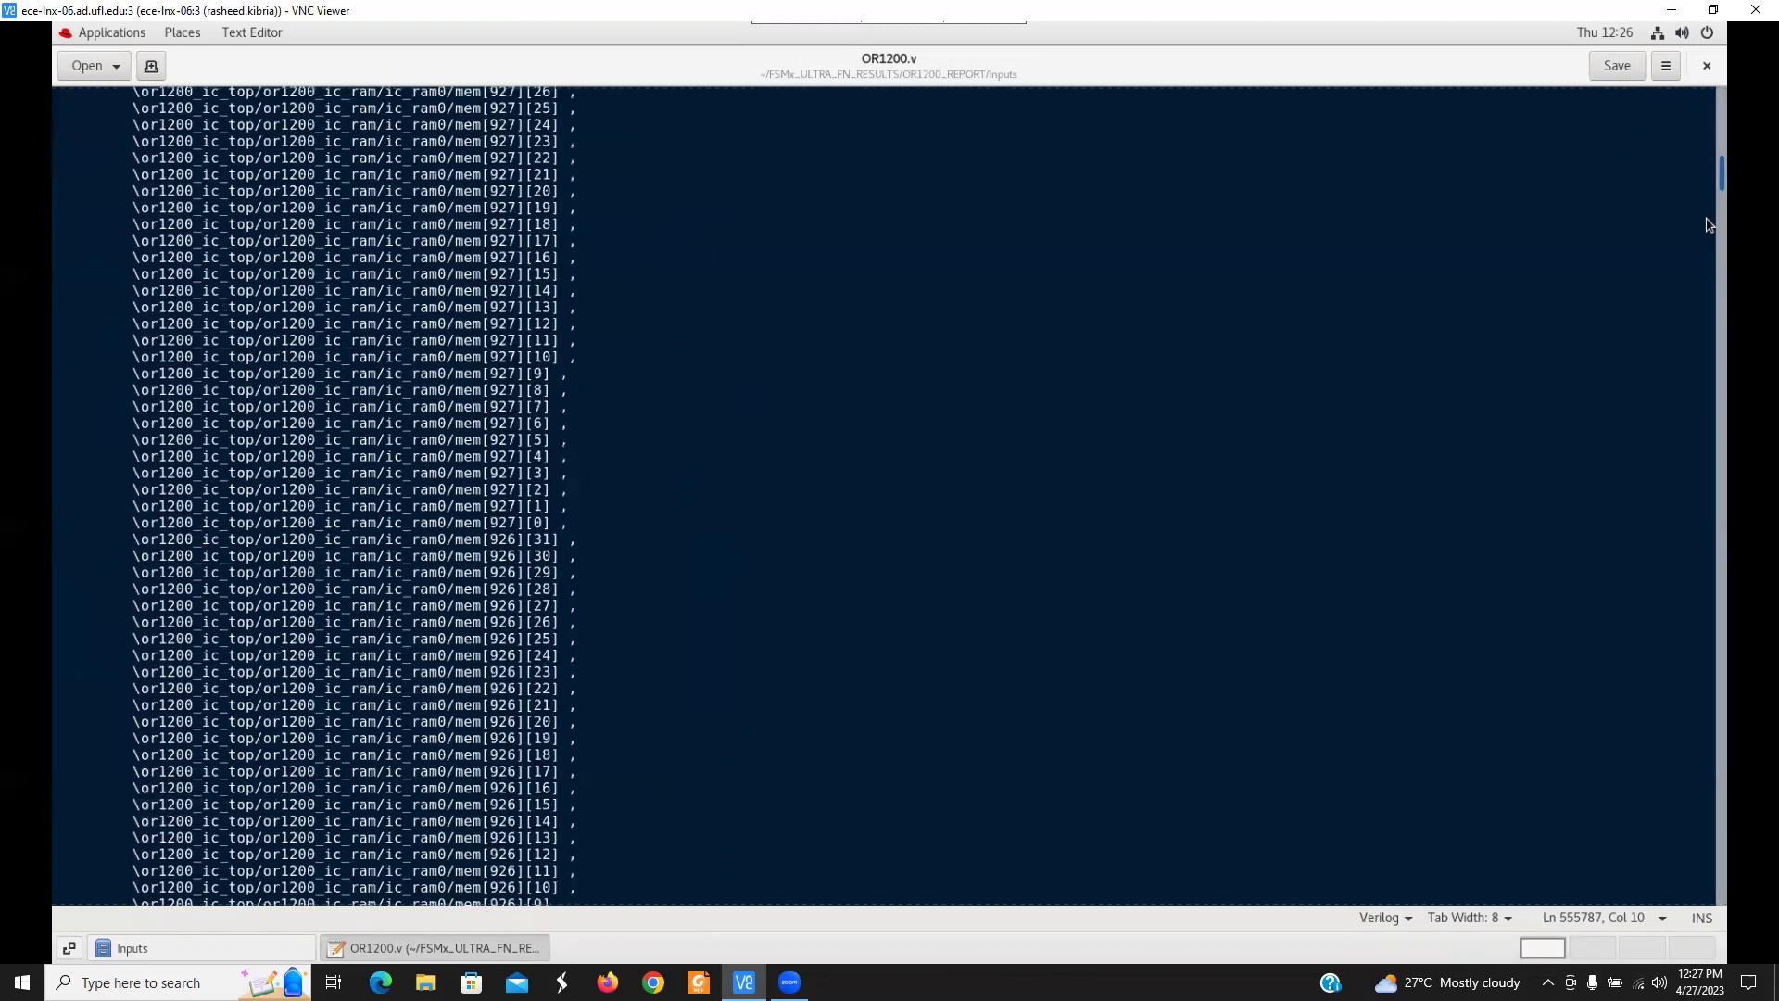
left_click(1694, 394)
left_click(1690, 435)
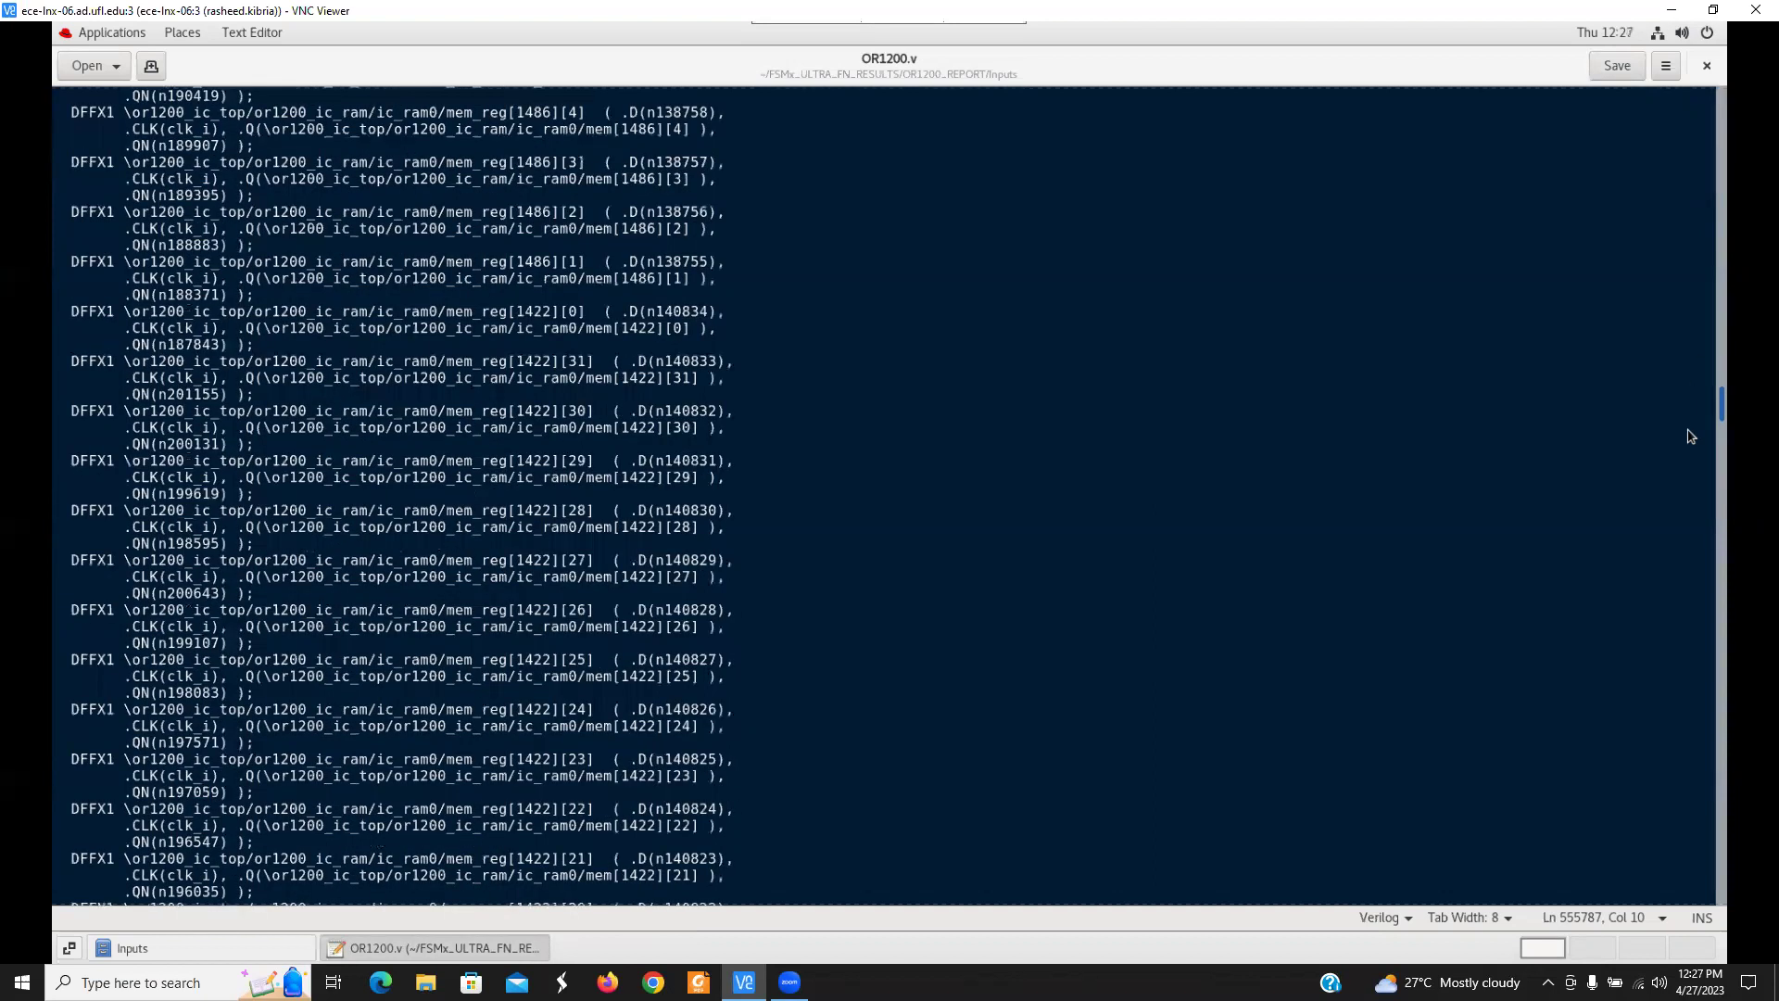
key("ctrl+End")
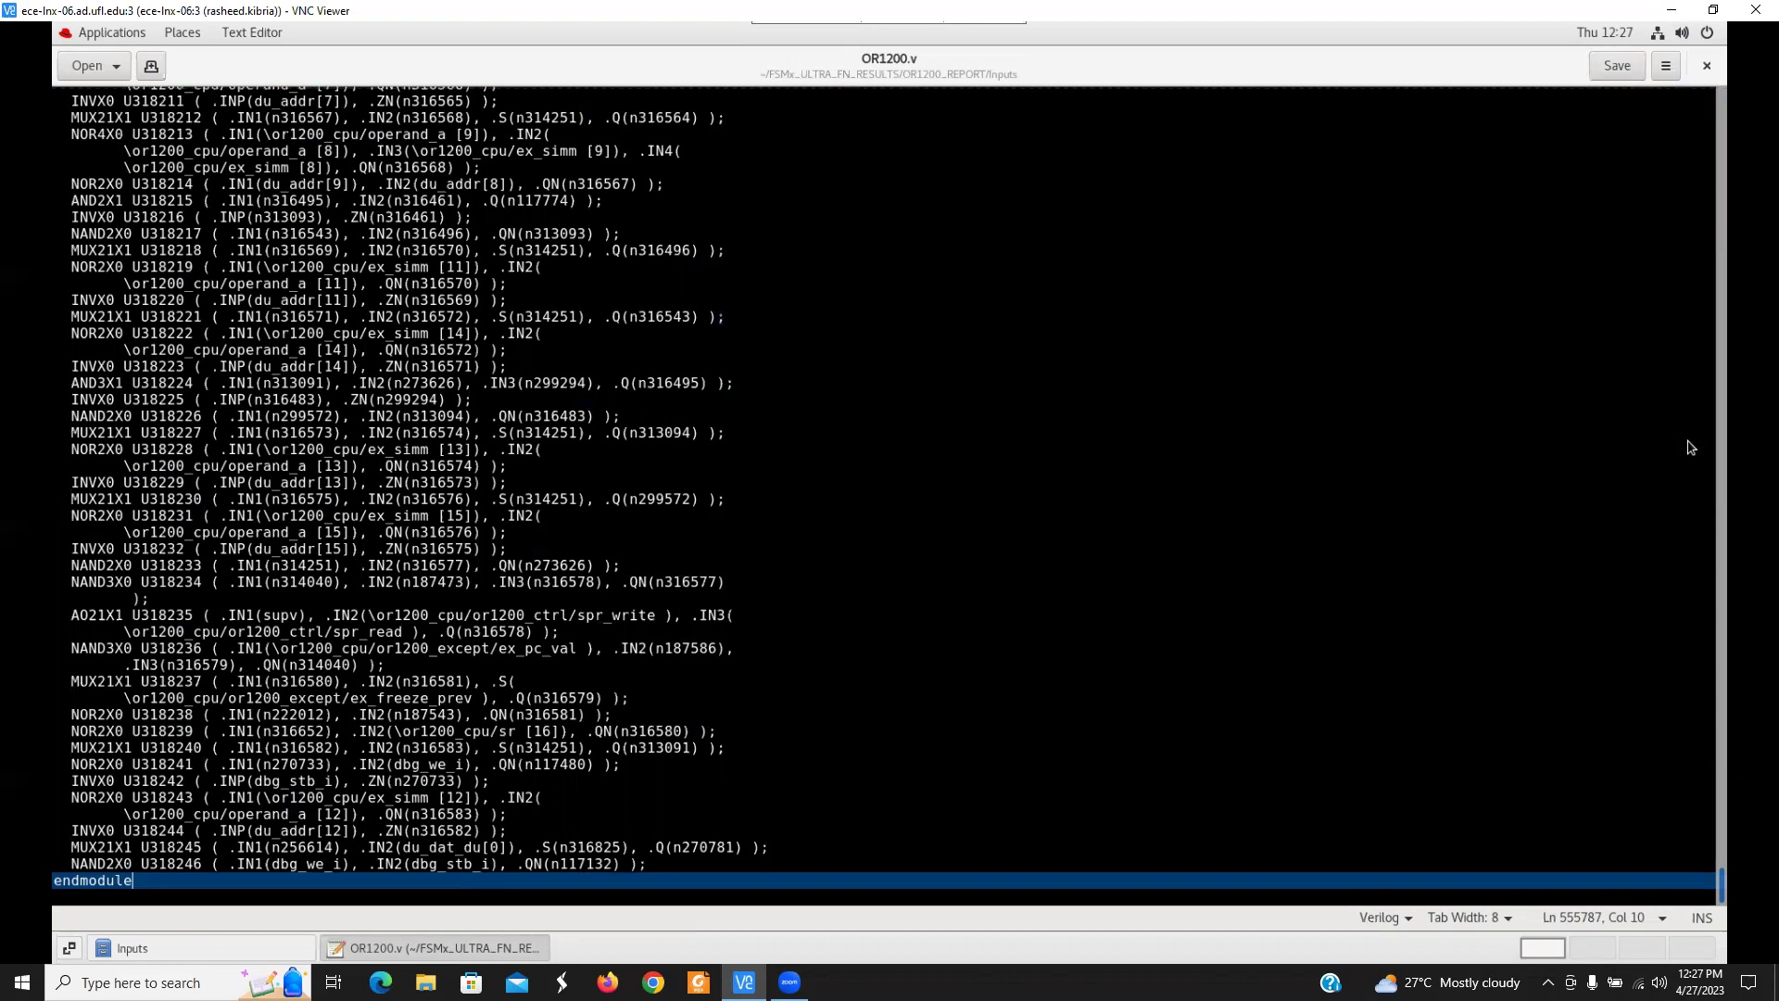
left_click(1696, 524)
key("ctrl+End")
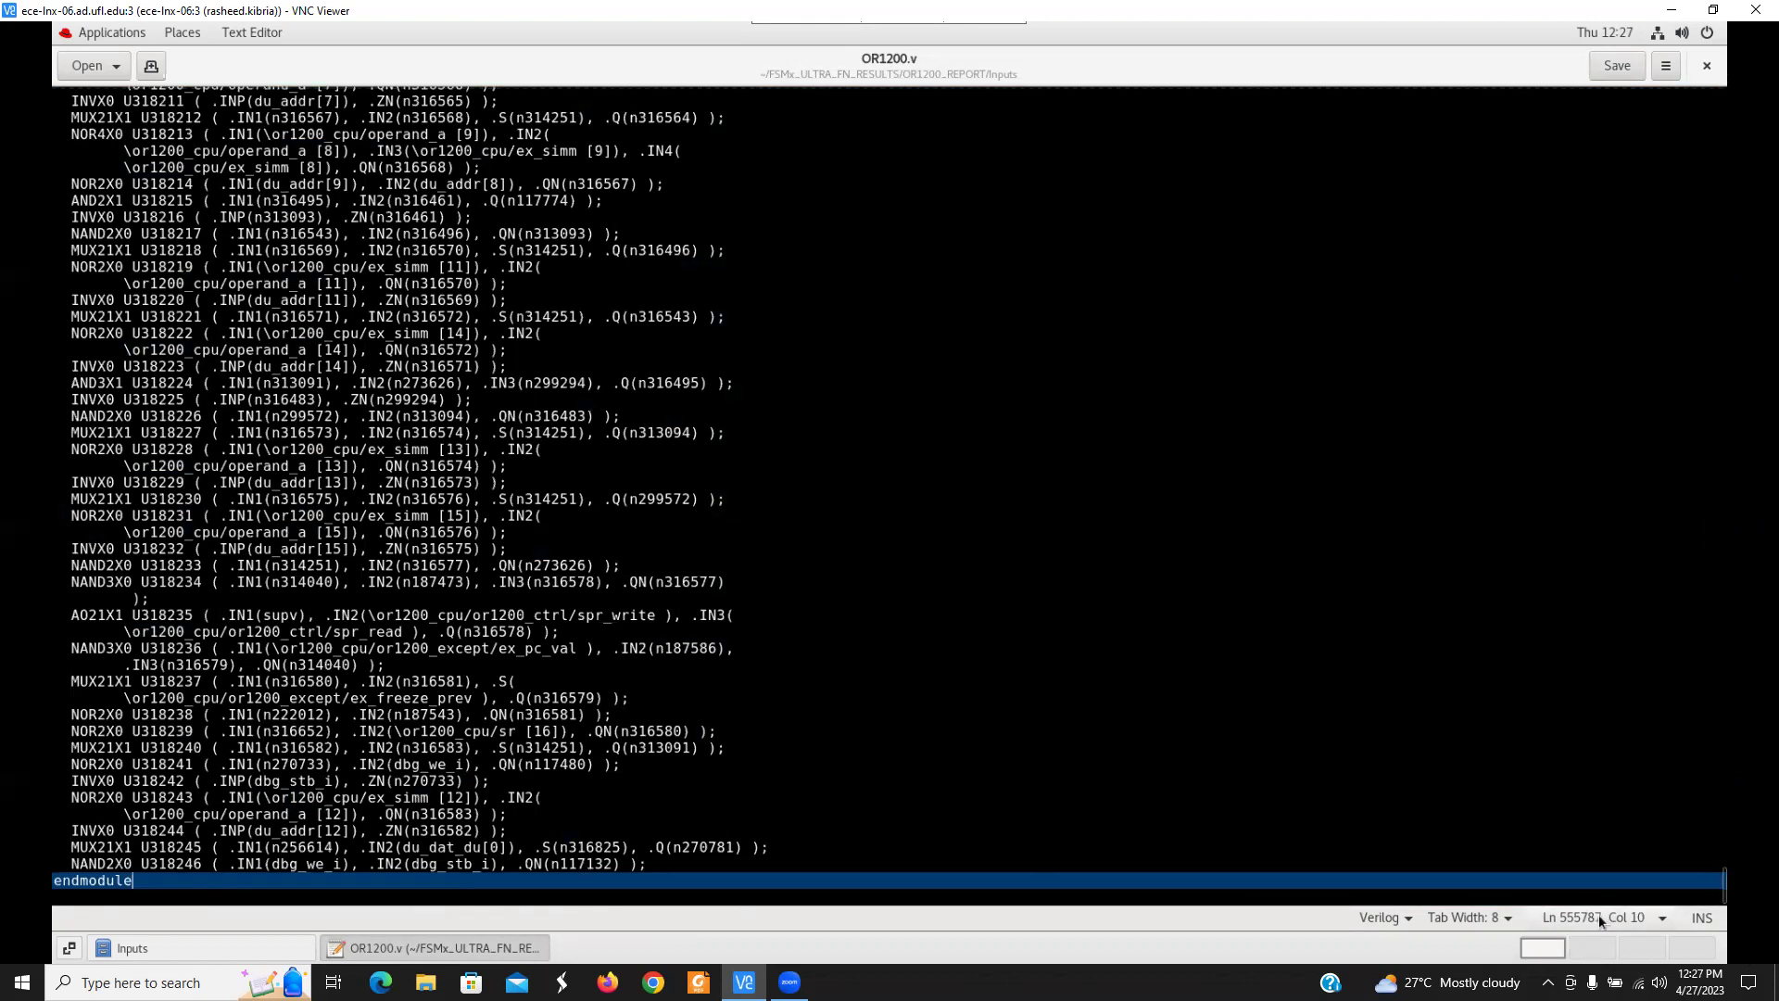
Examine the gate instances near the end of OR1200.v and close the file
scroll(593, 417, "up", 5)
scroll(592, 417, "up", 7)
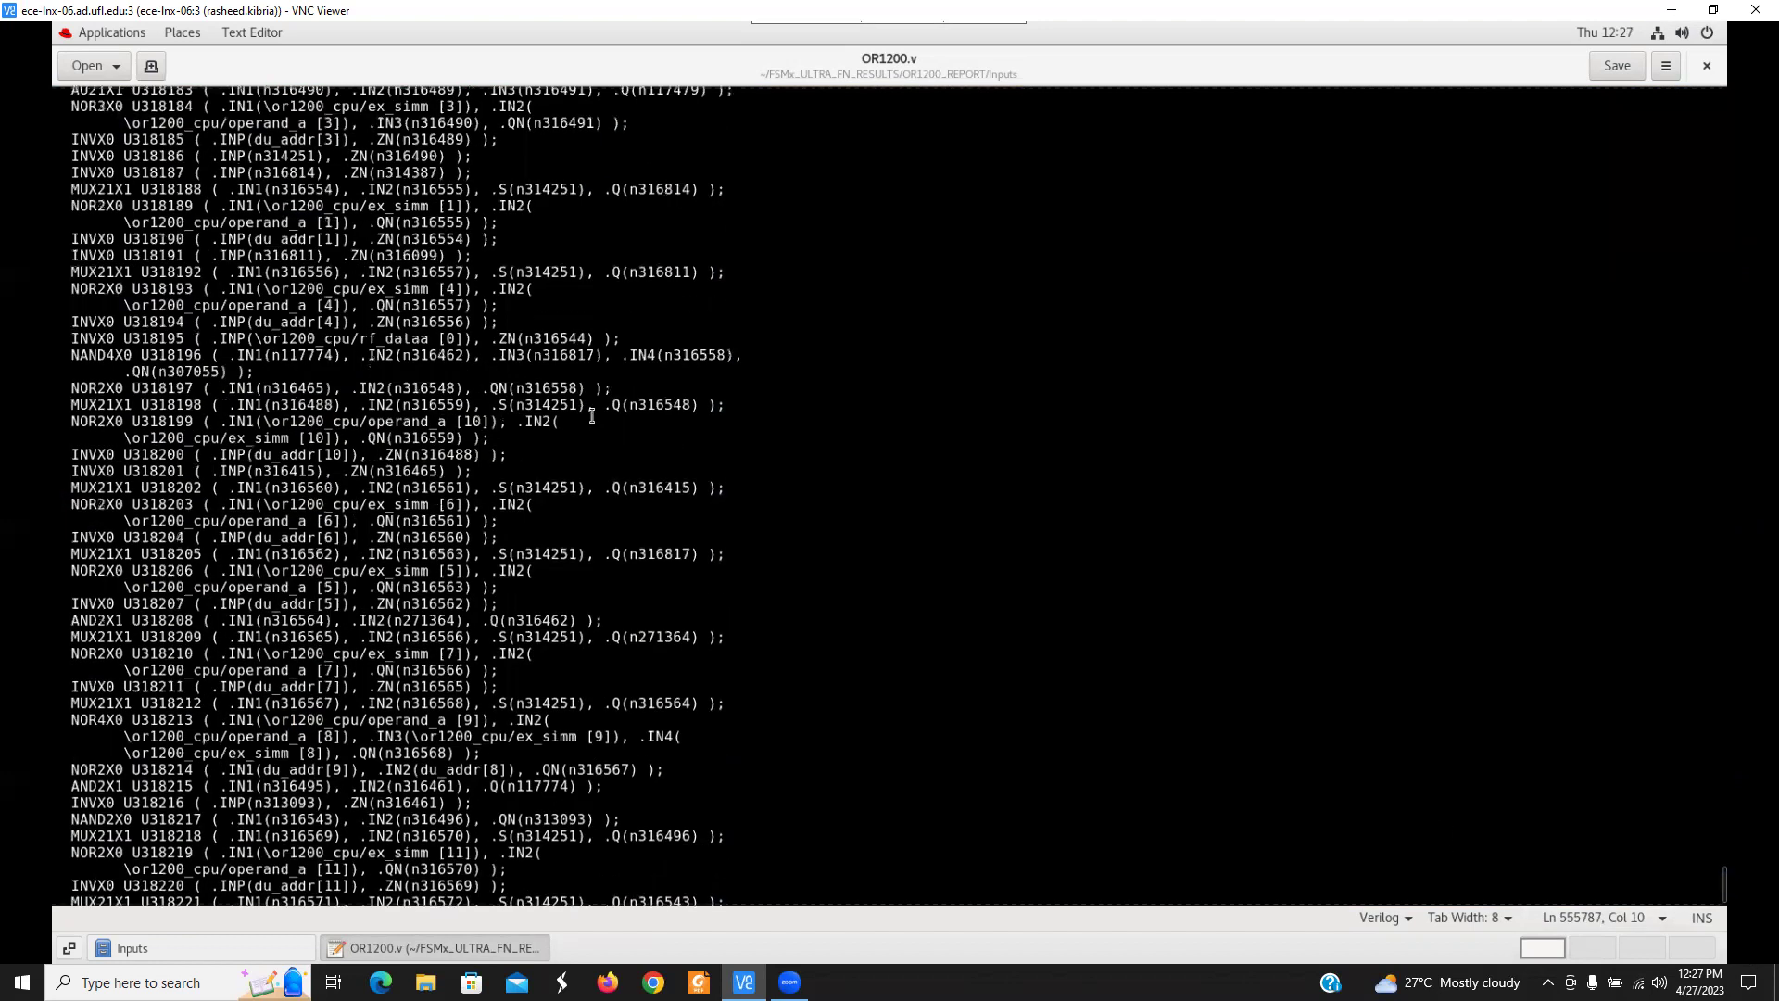
scroll(592, 417, "up", 12)
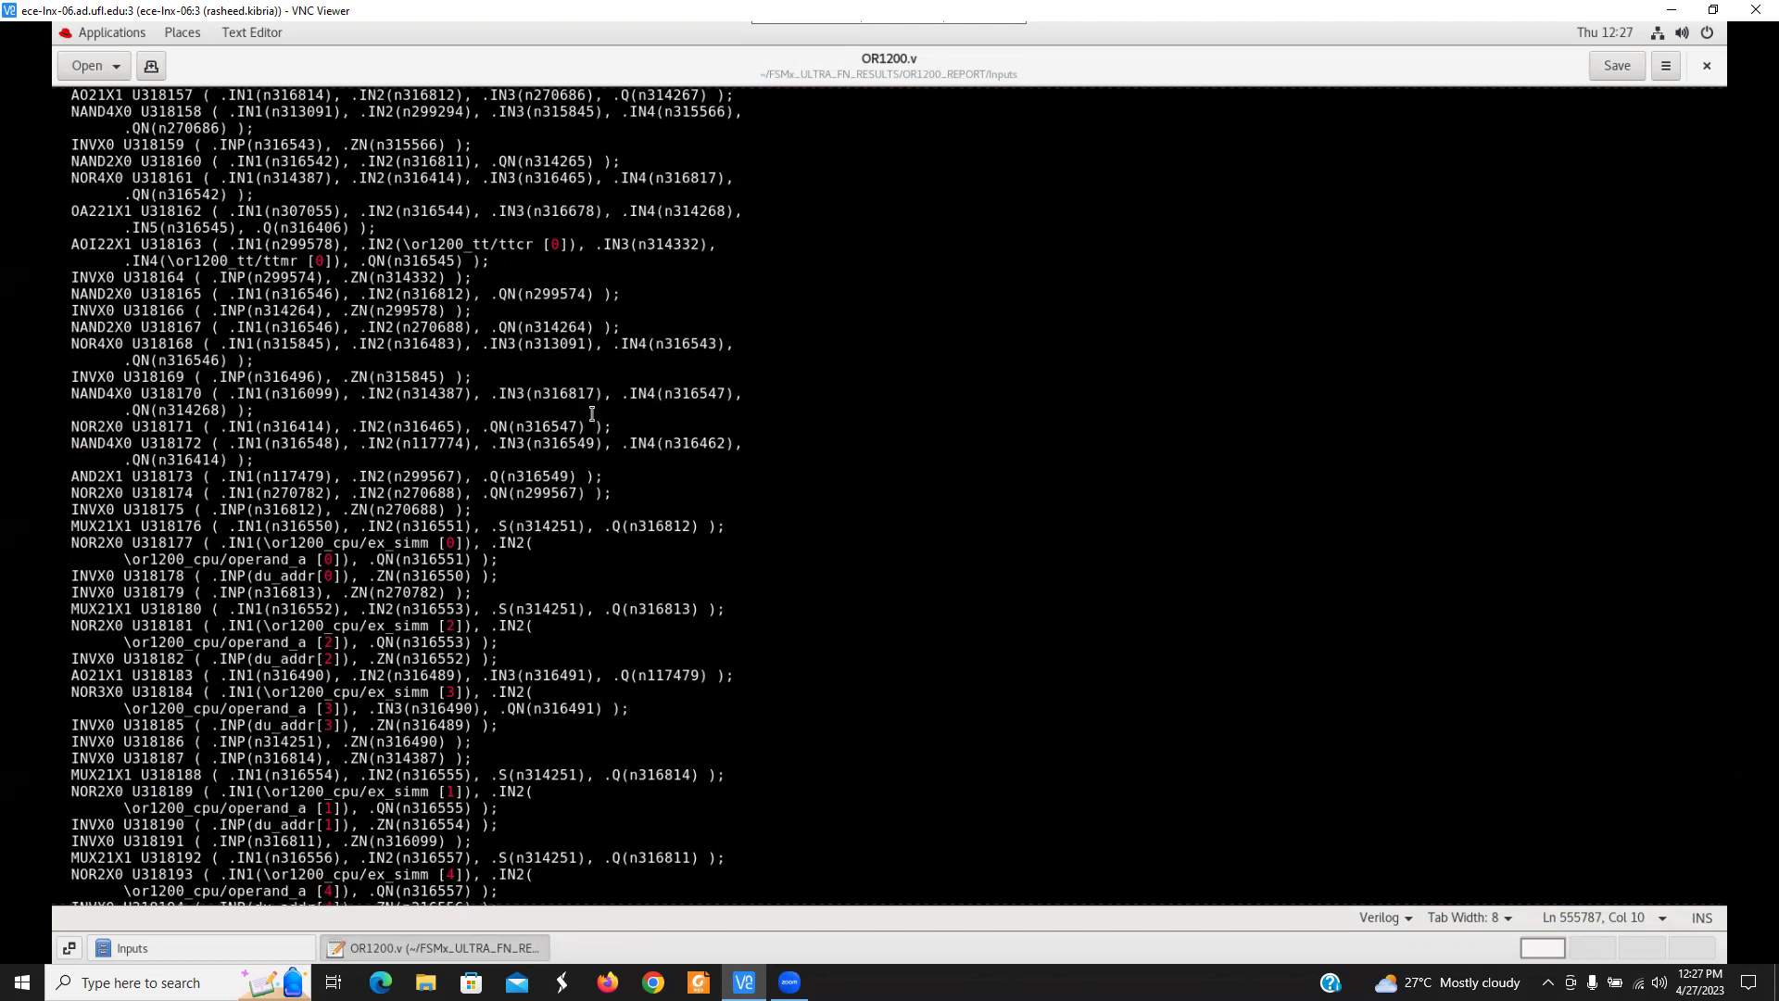
left_click(1707, 66)
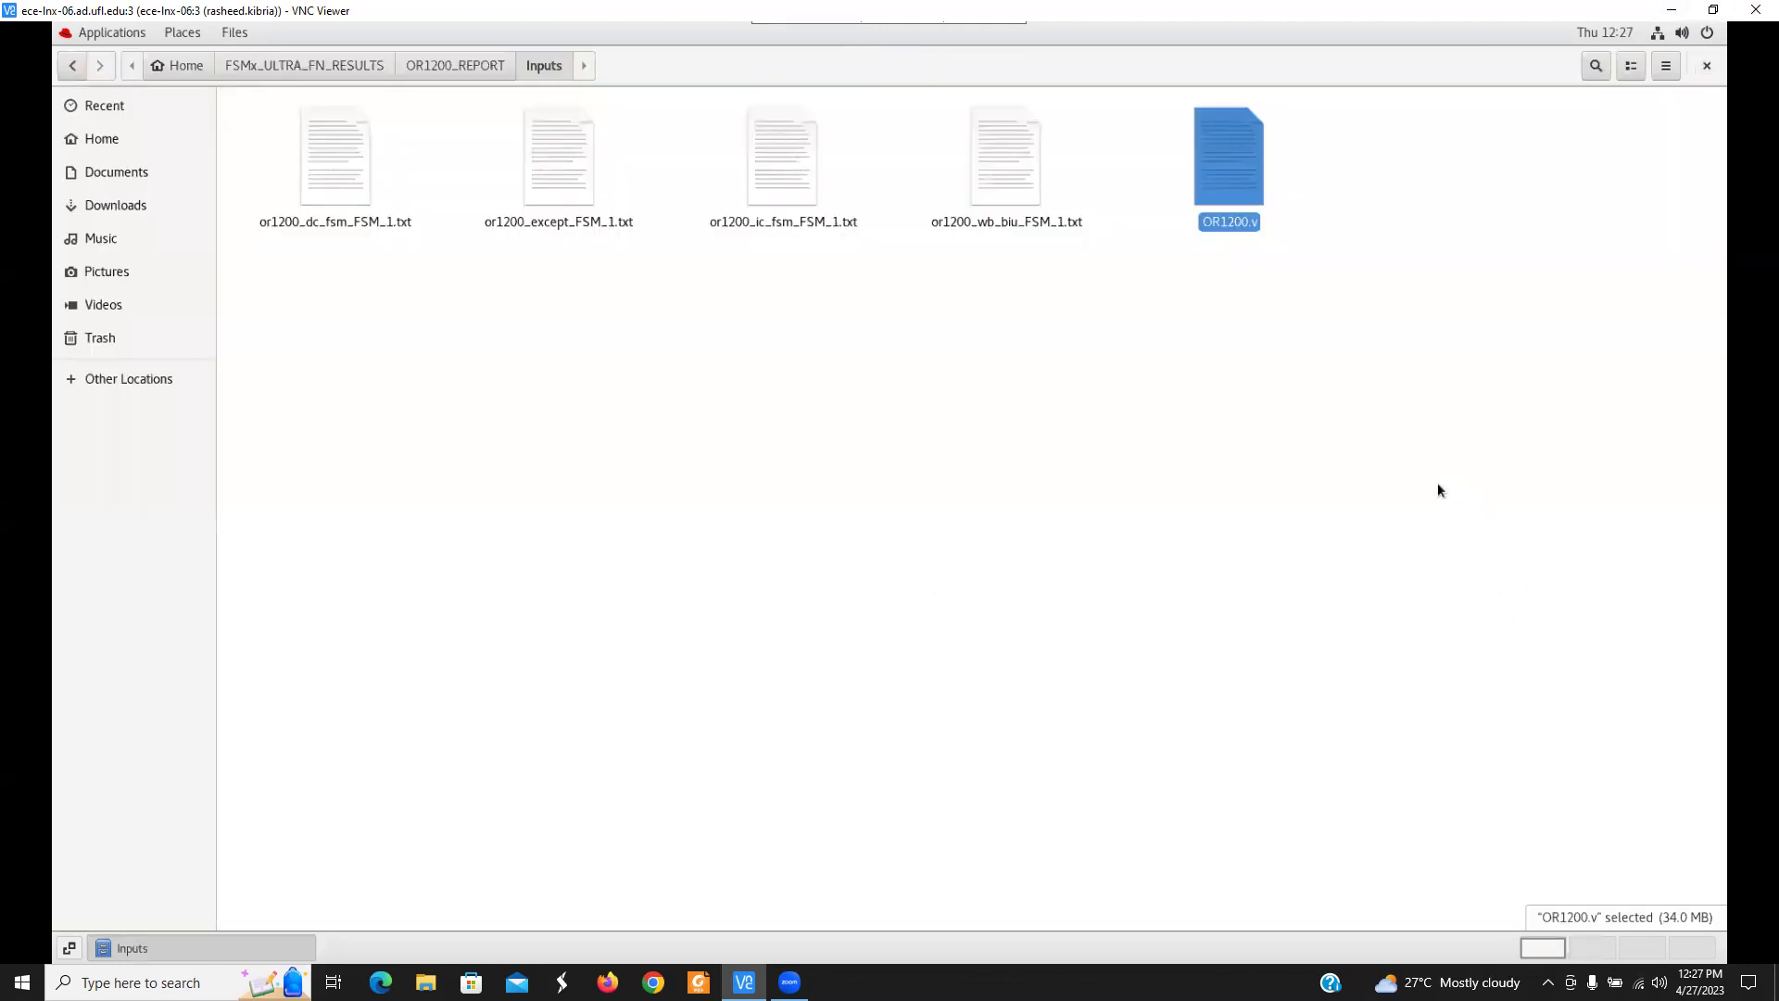
Go to the Netlists folder of OR1200_REPORT and open FSM_1.v
left_click(73, 66)
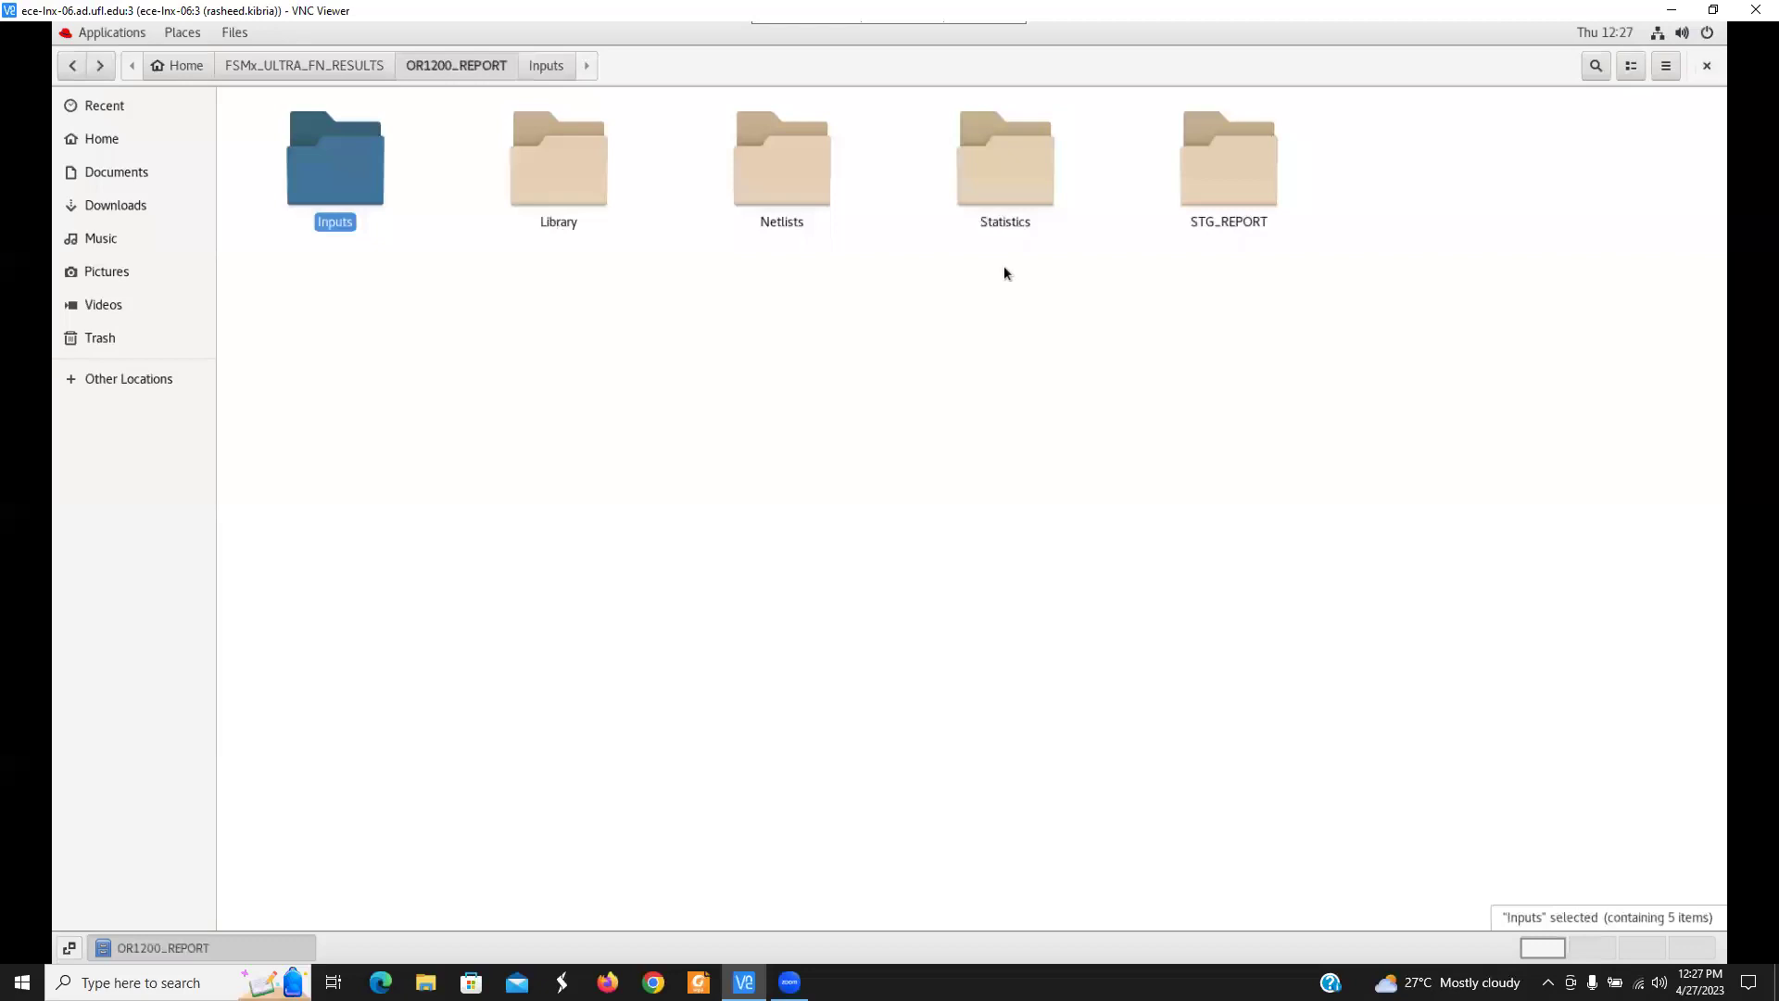
double_click(799, 165)
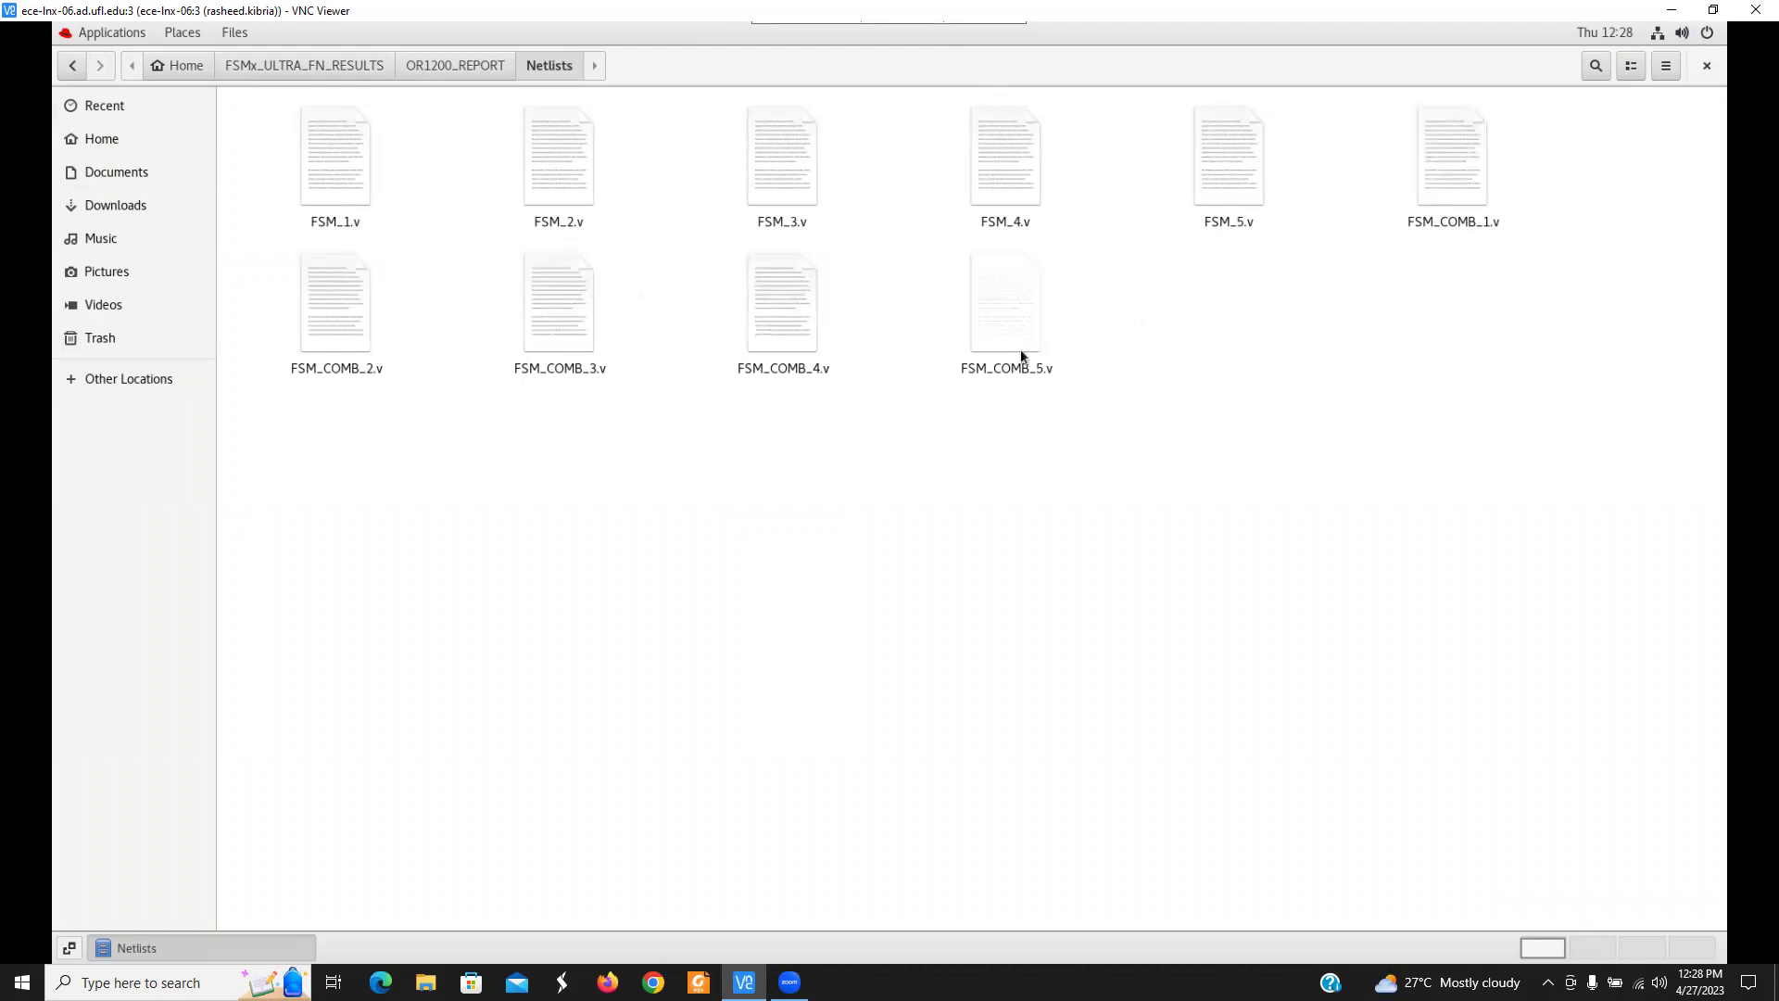
double_click(337, 163)
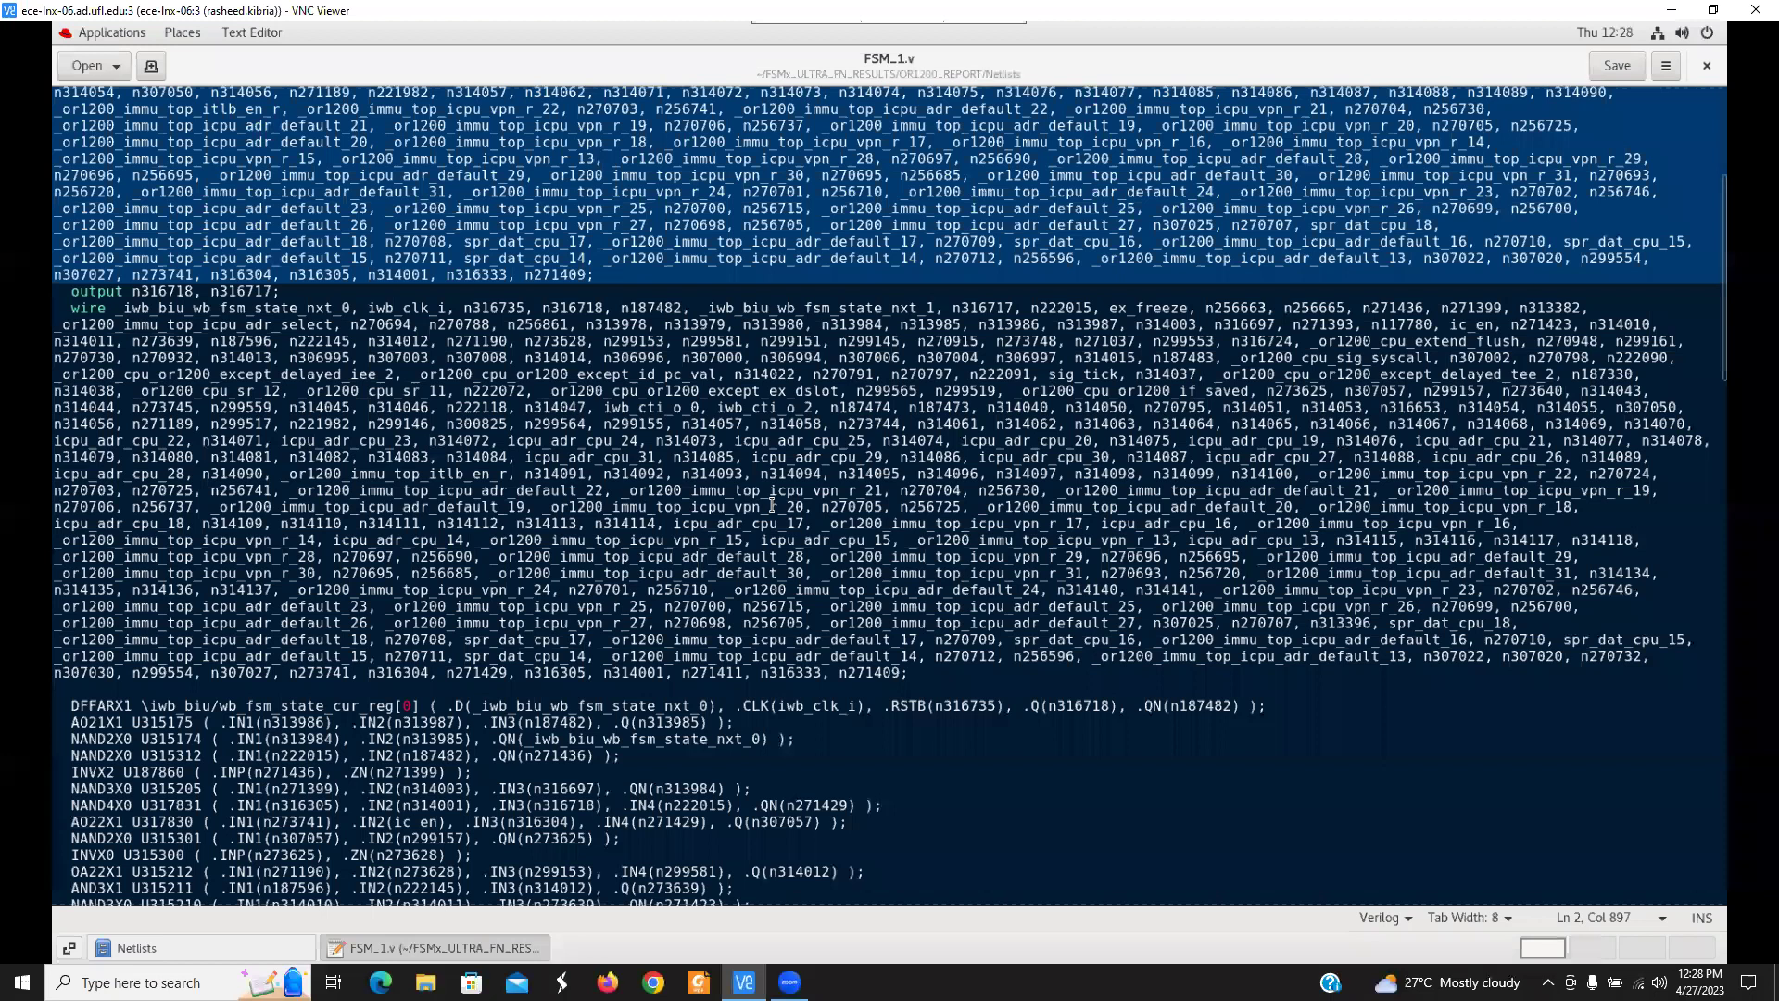
Examine the ports, wire declarations and gate instances in the FSM_1.v netlist and close the file
scroll(771, 504, "up", 7)
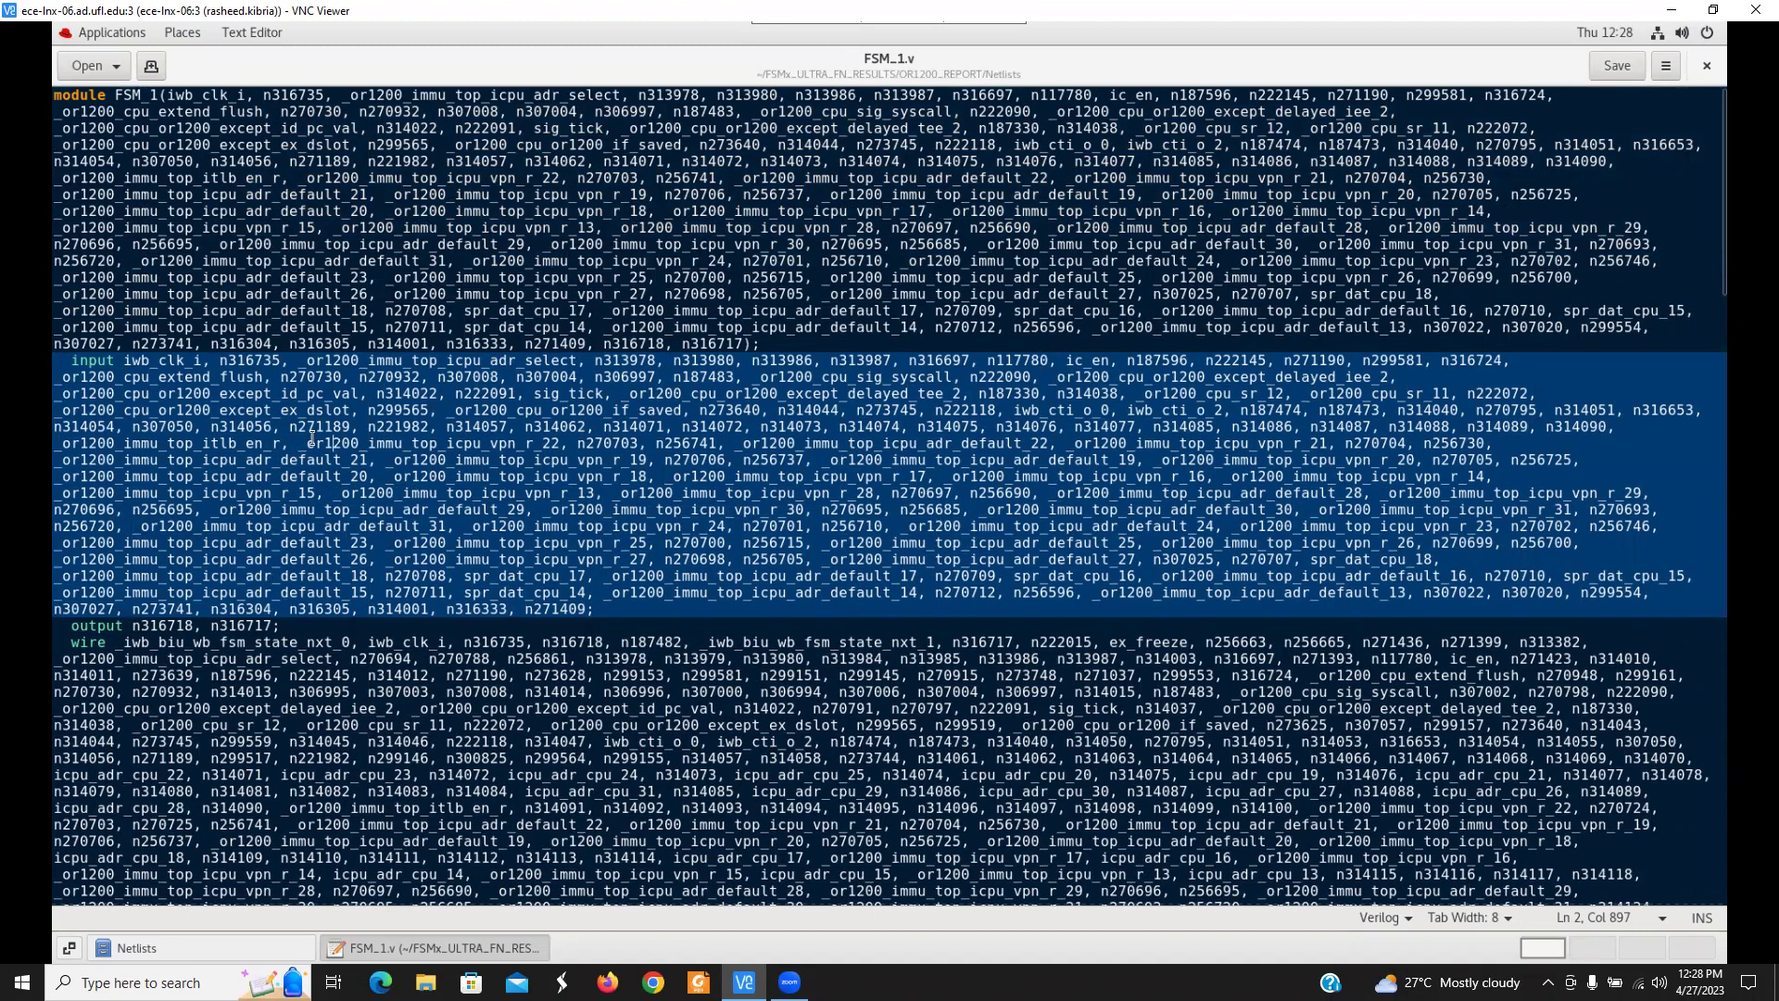
scroll(551, 672, "down", 2)
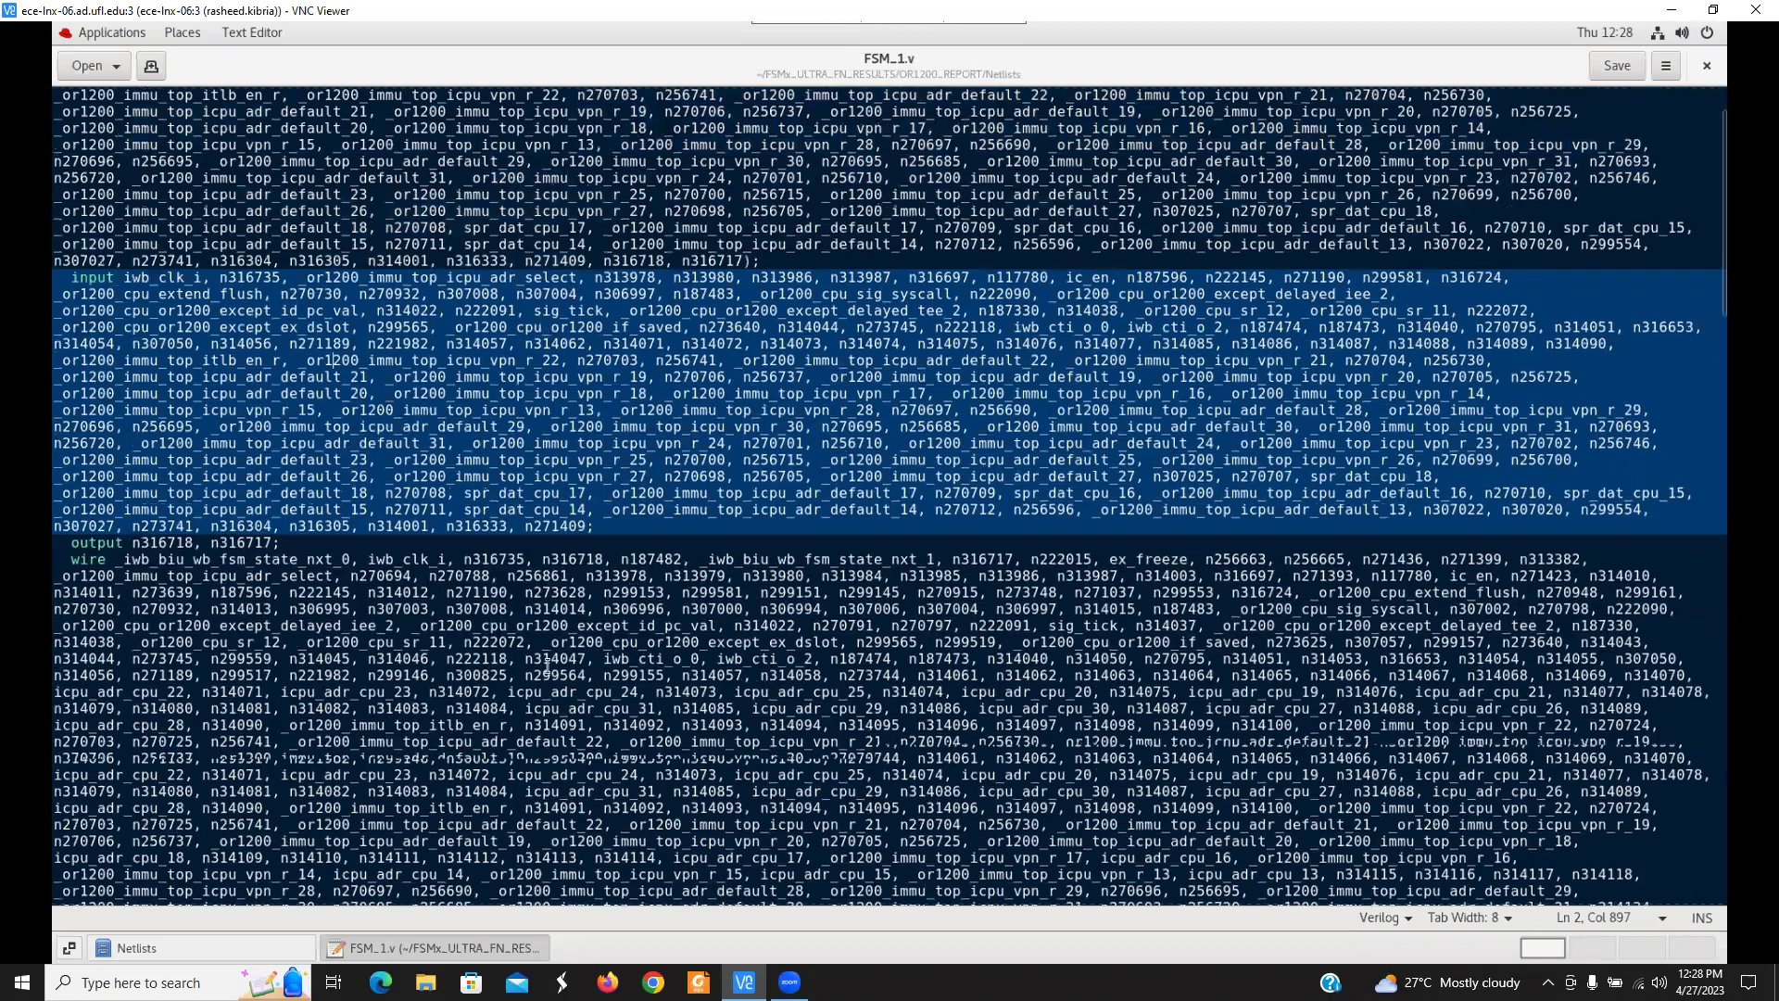
scroll(547, 663, "down", 15)
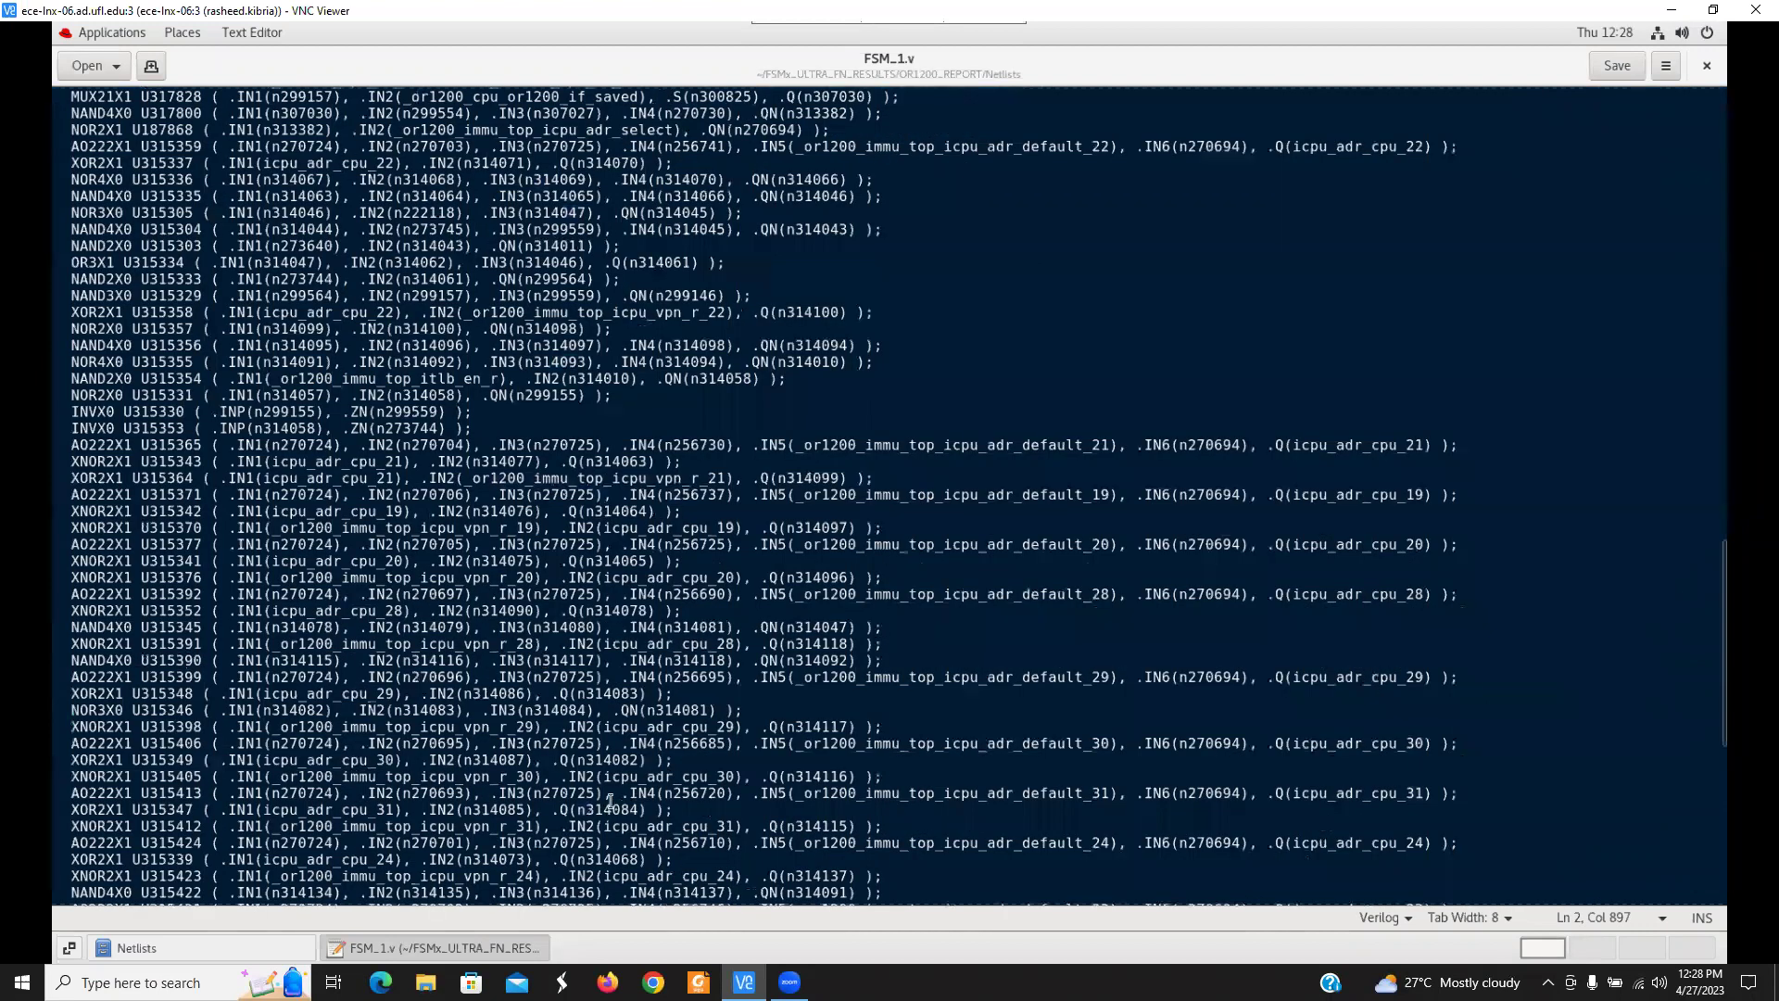
scroll(611, 795, "up", 13)
scroll(610, 792, "up", 20)
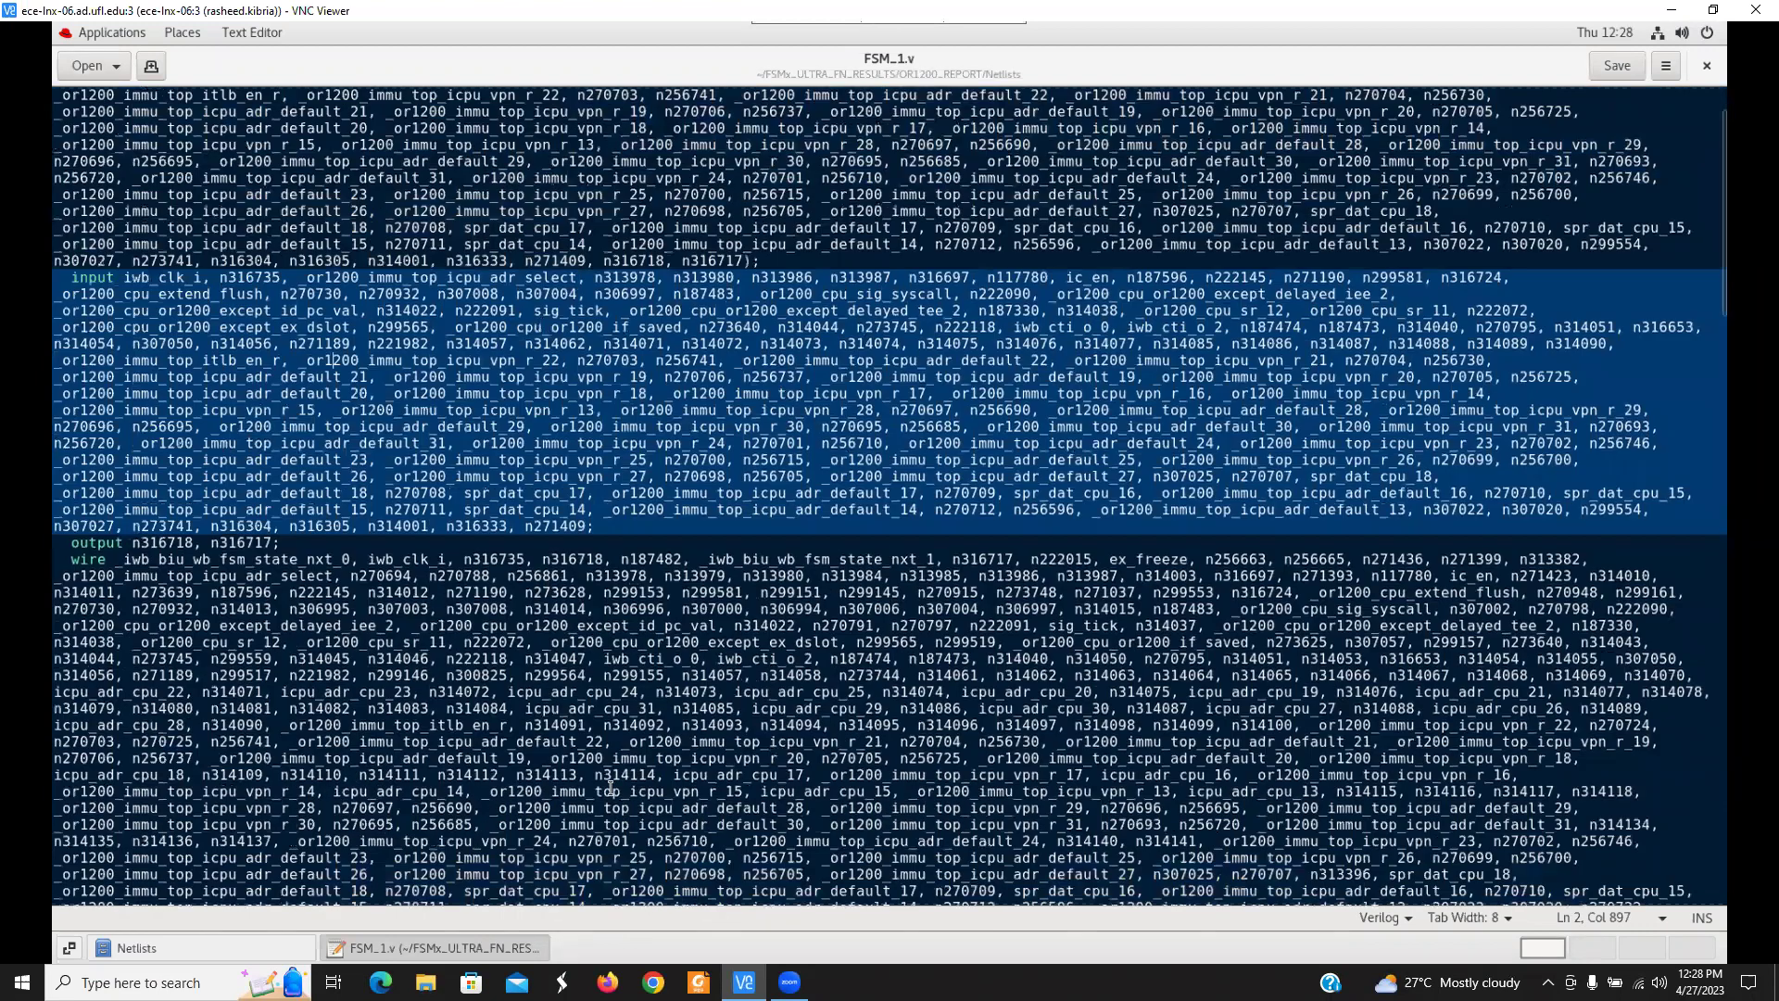
scroll(610, 789, "down", 20)
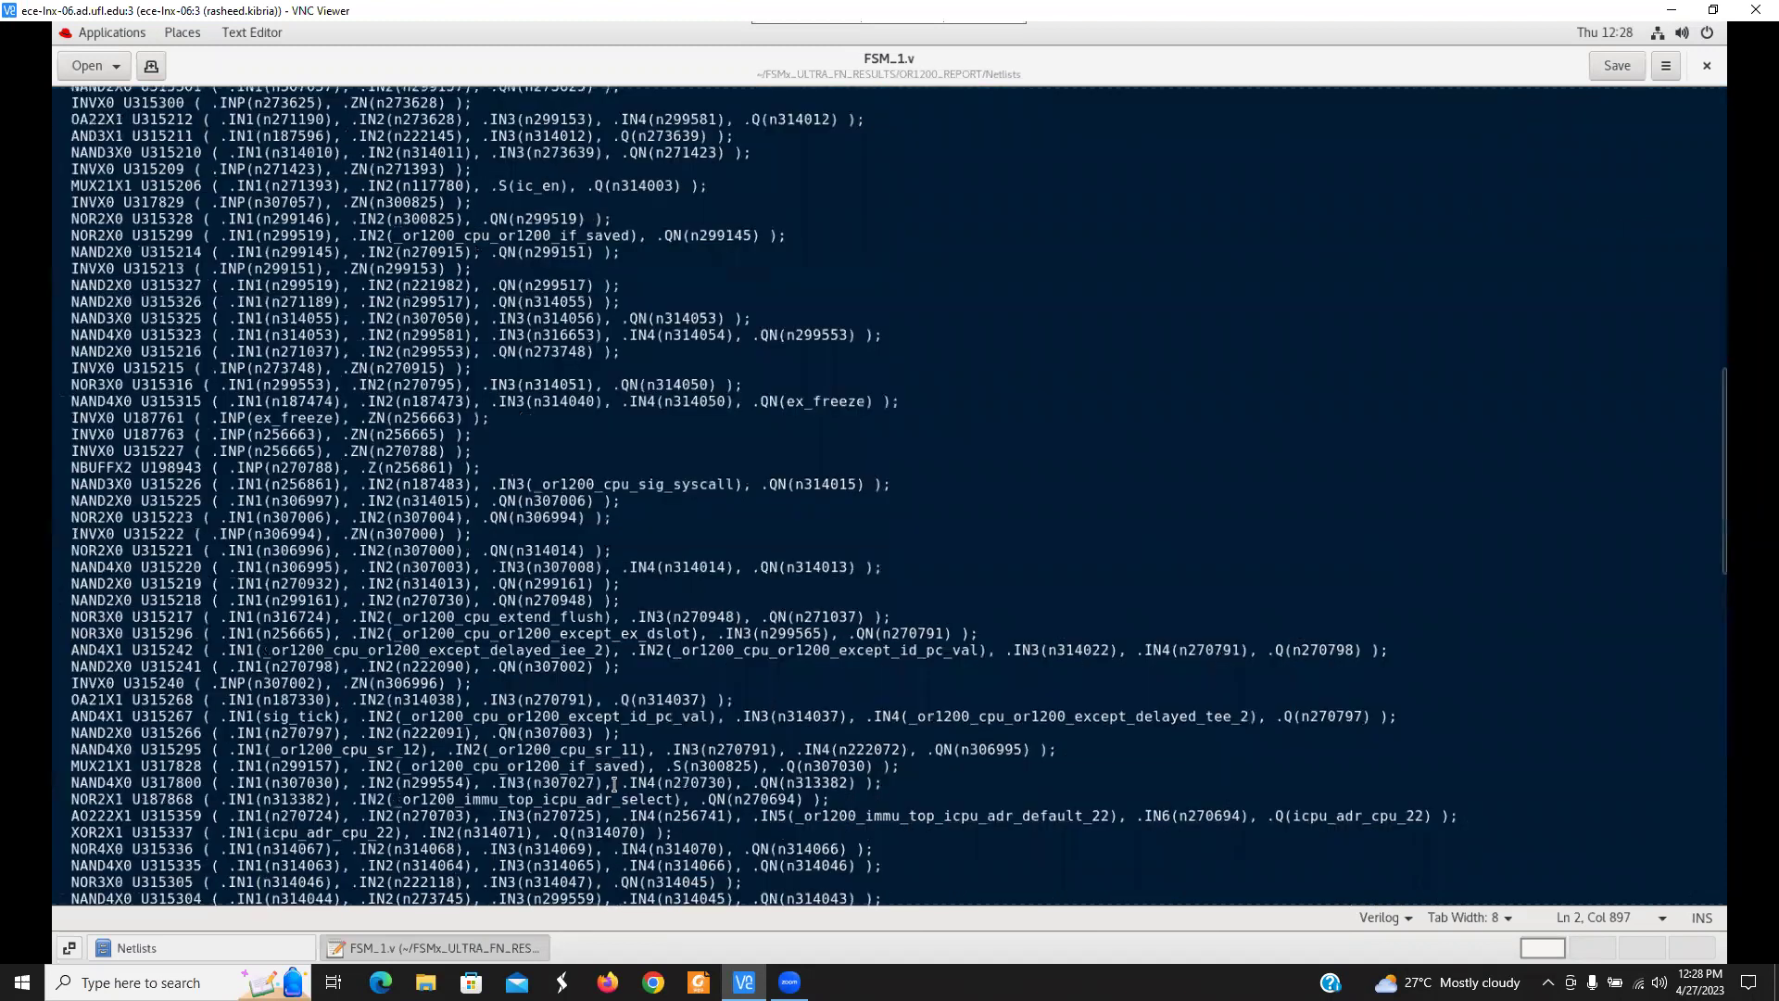
scroll(613, 784, "down", 3)
scroll(613, 785, "up", 2)
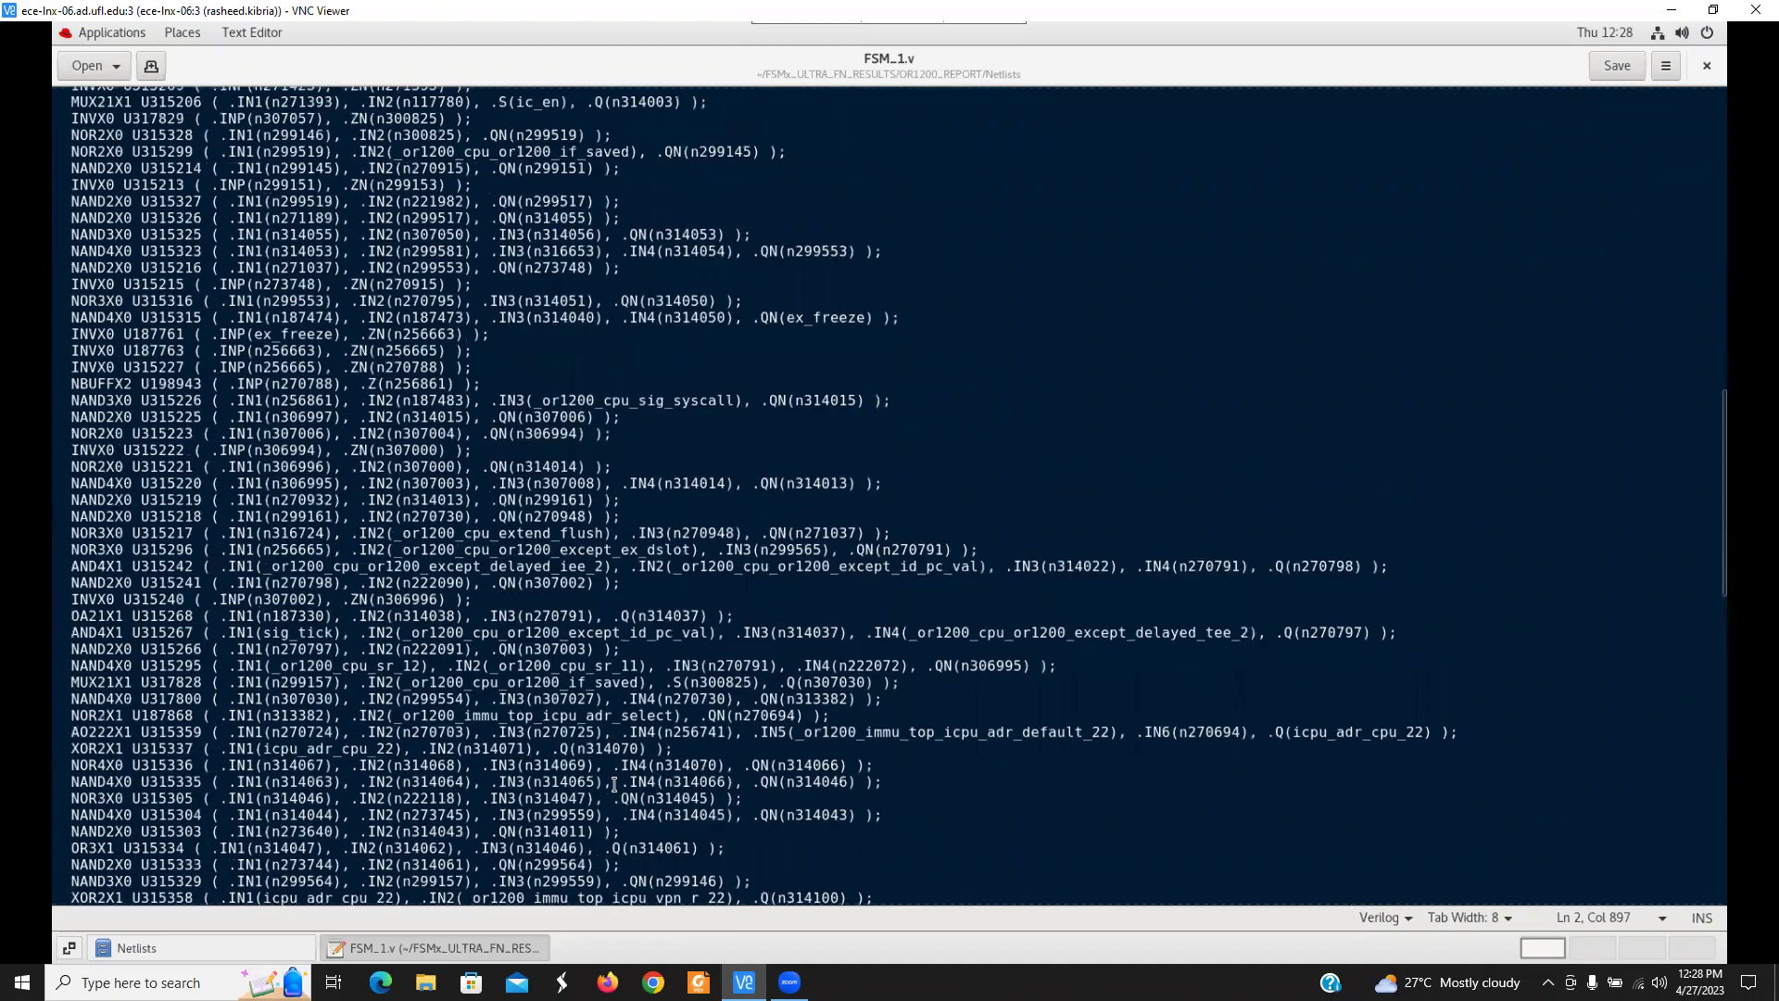
scroll(614, 785, "up", 7)
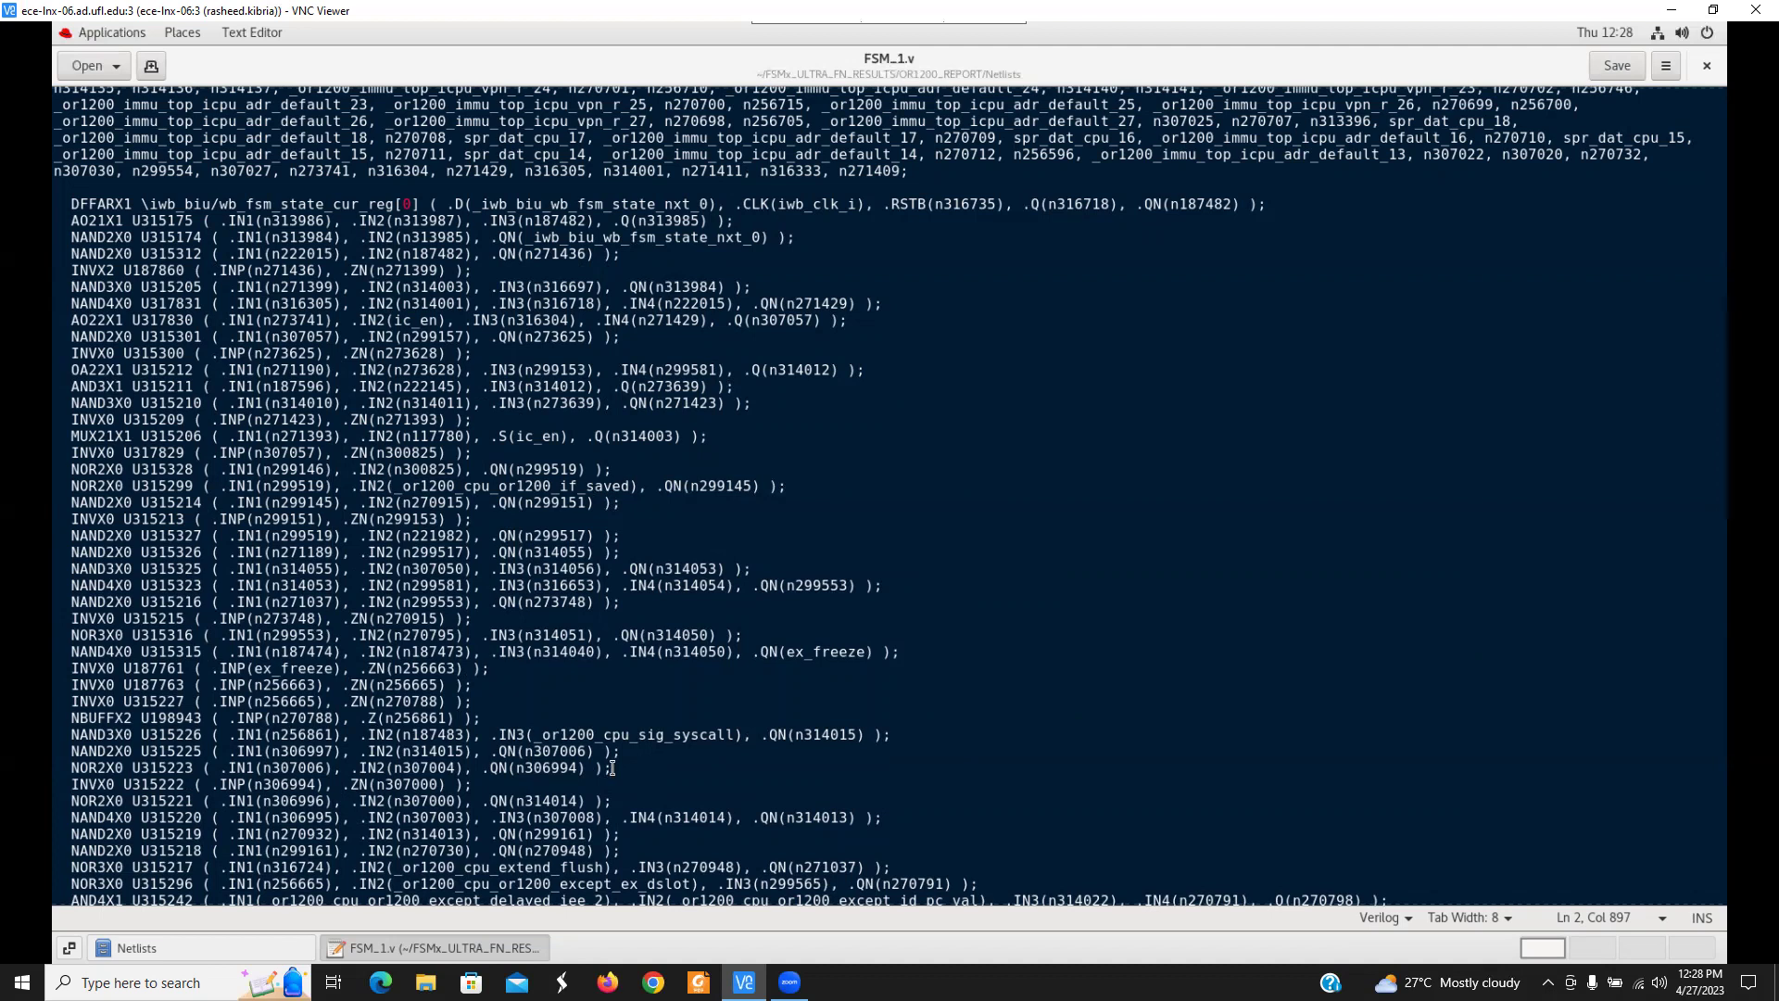
left_click(1709, 67)
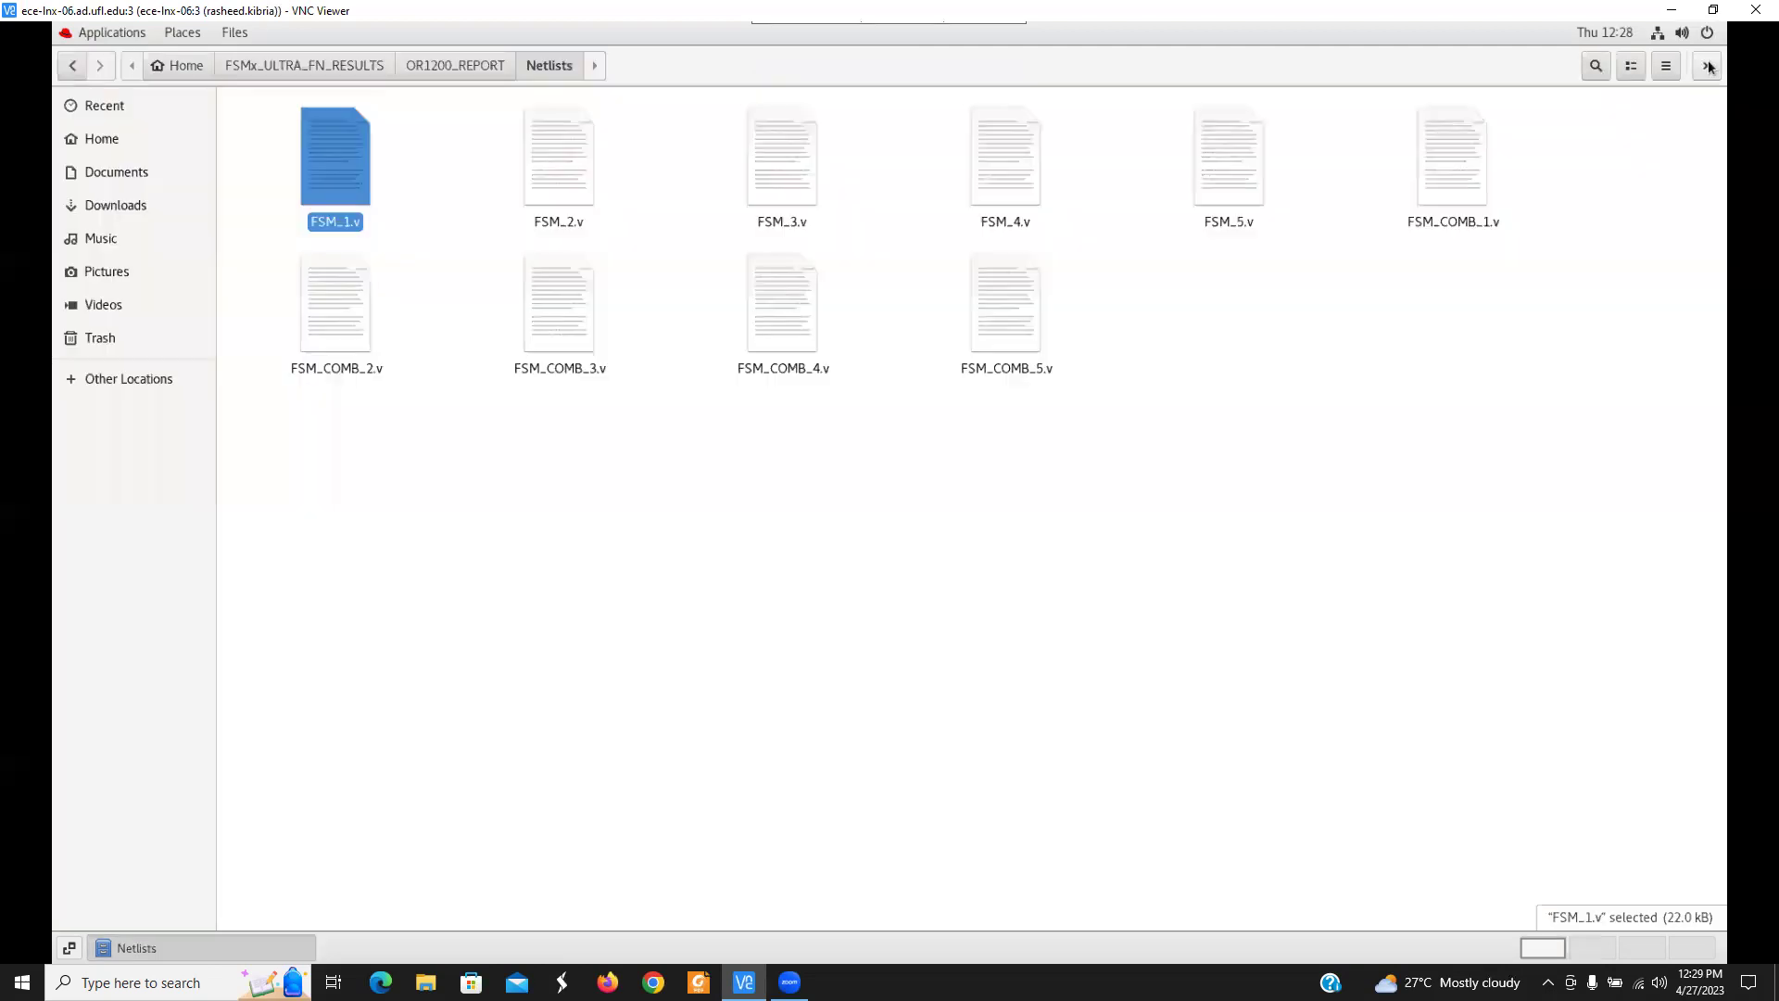
Review the FSM_2.v netlist and the full FSM_3.v netlist in turn, closing each file after viewing it
double_click(584, 173)
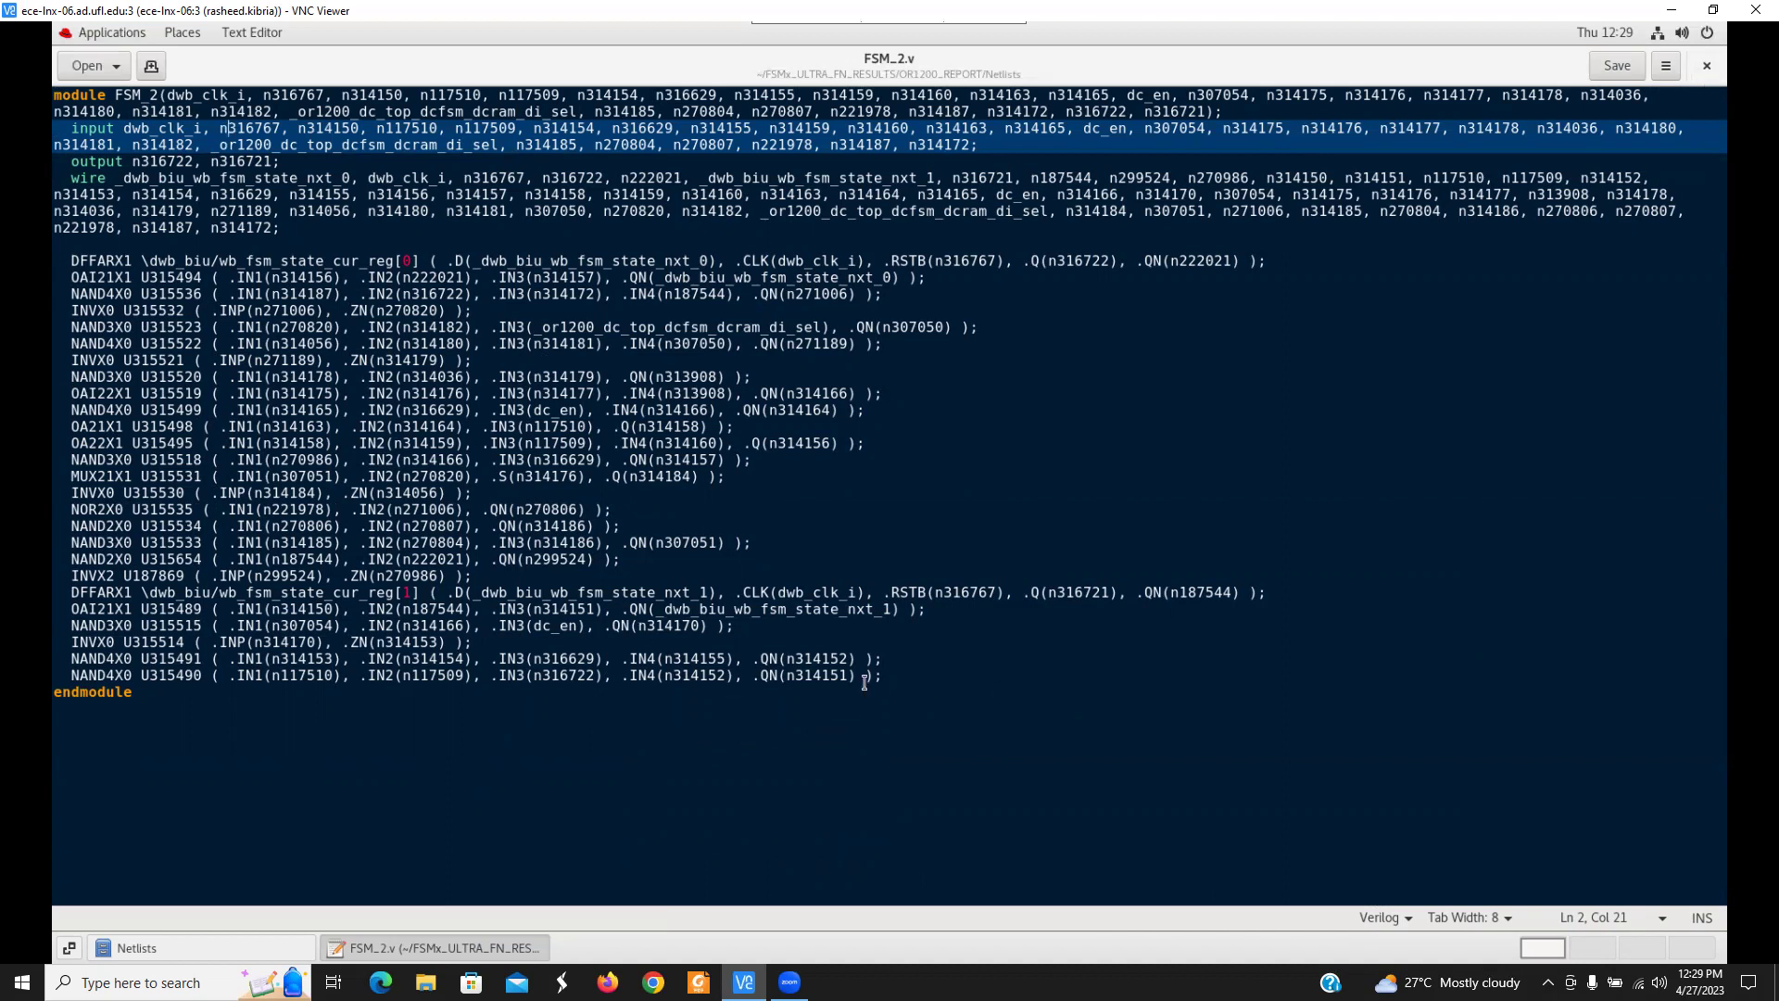
left_click(1704, 61)
double_click(770, 182)
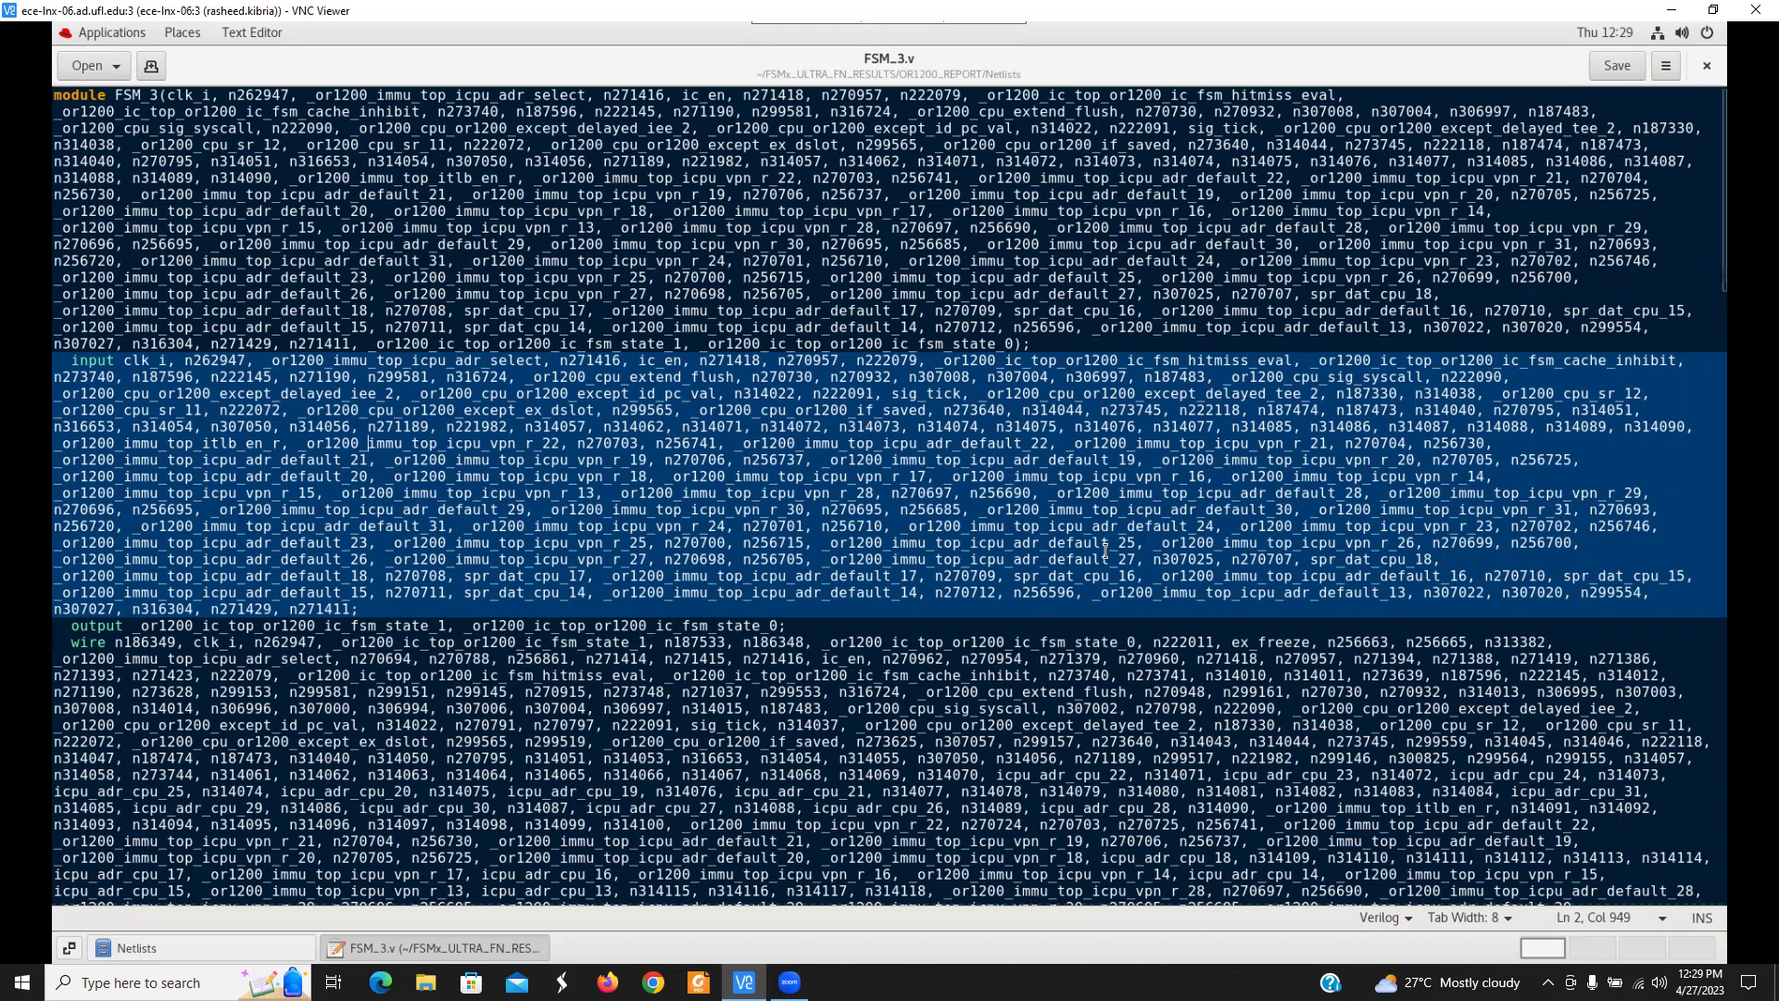
scroll(1250, 706, "down", 5)
scroll(1250, 706, "down", 15)
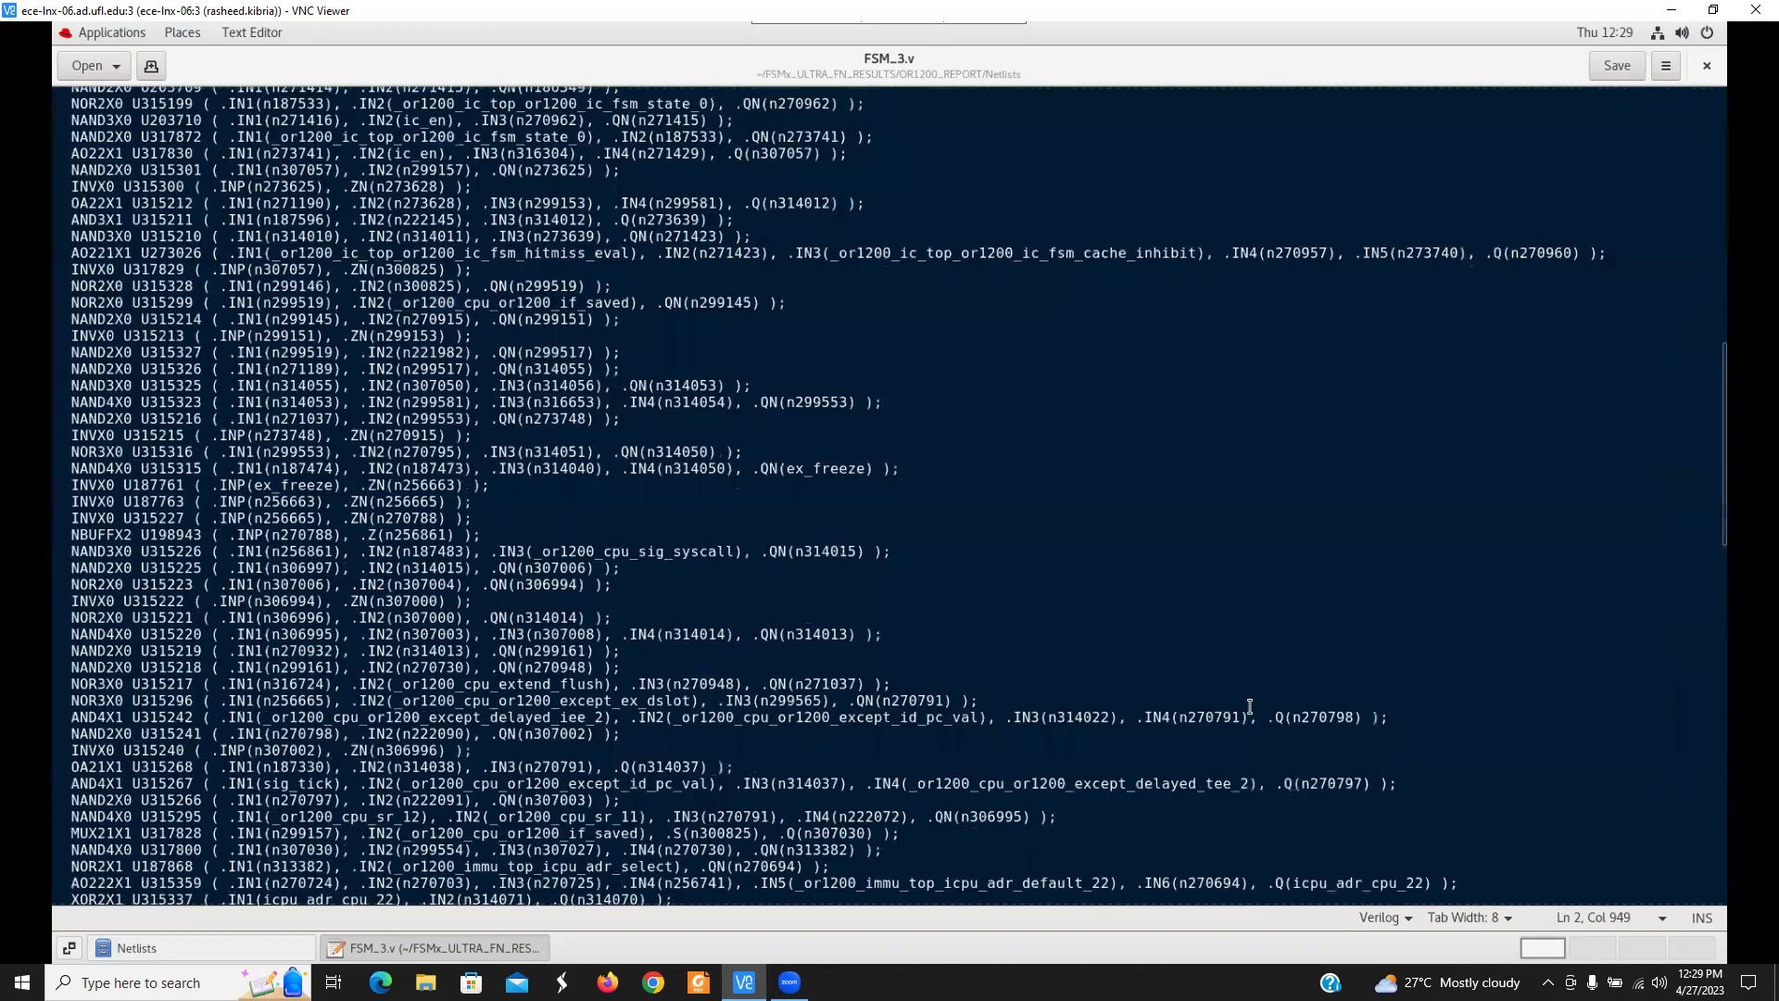
scroll(1250, 706, "down", 15)
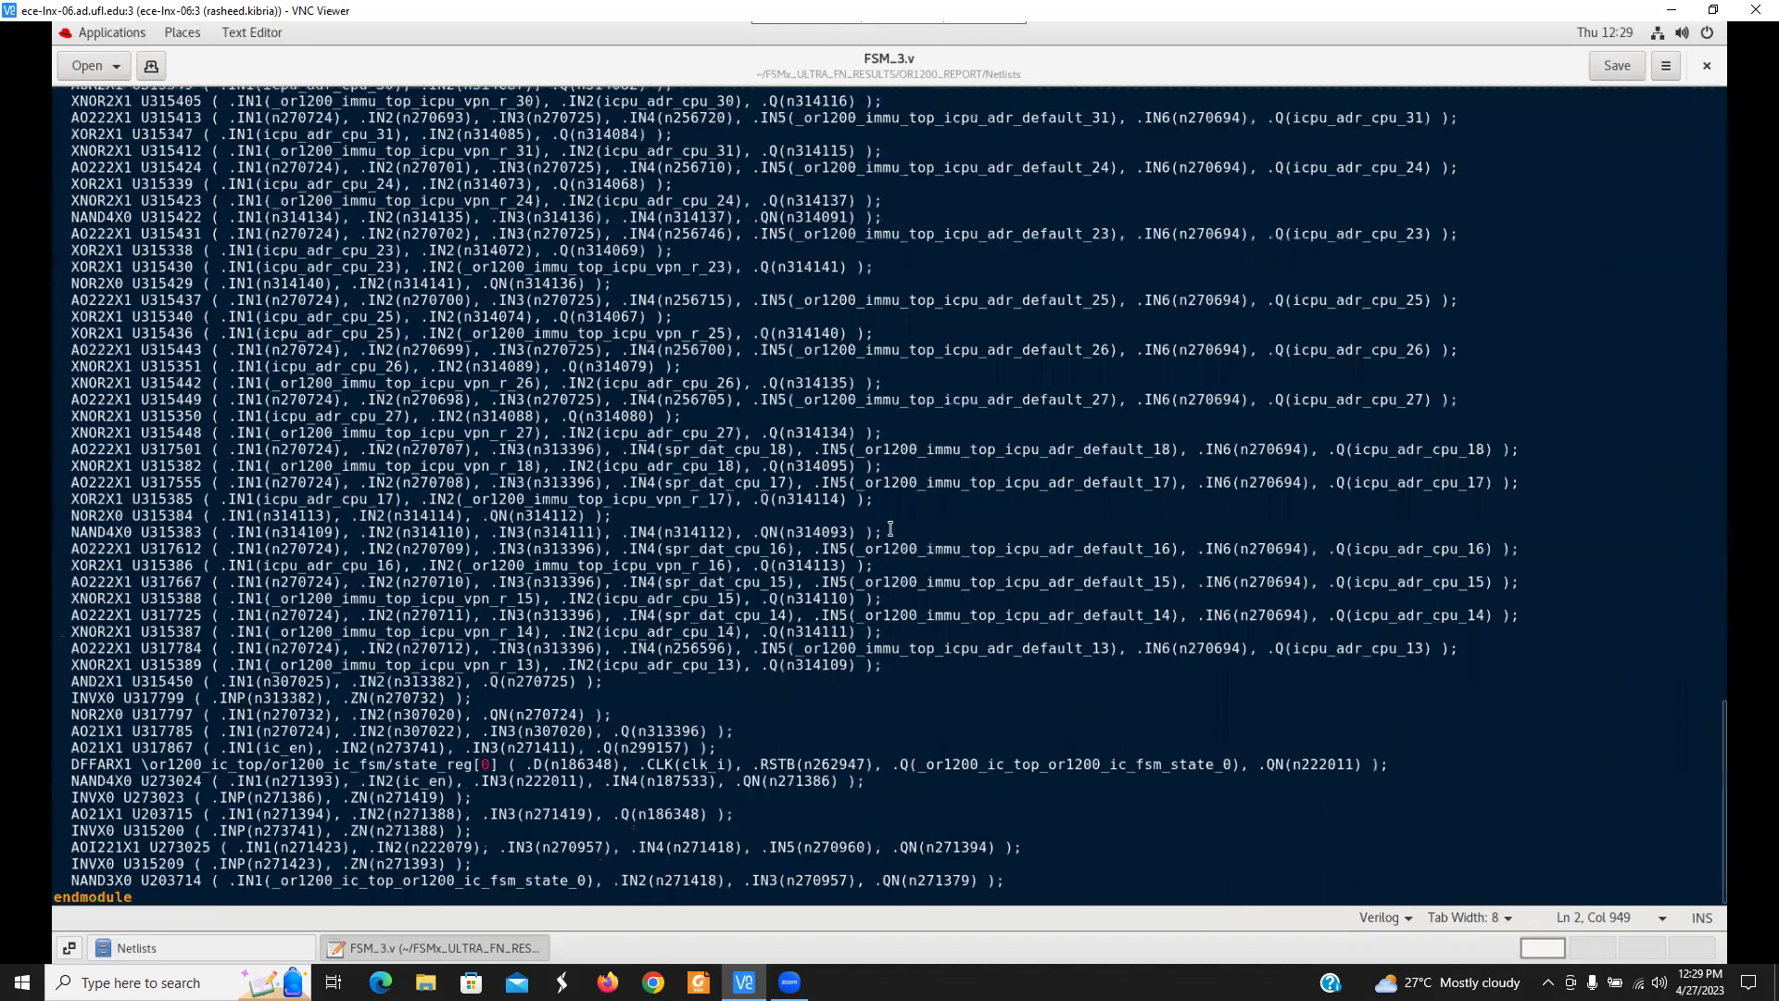
scroll(899, 561, "up", 13)
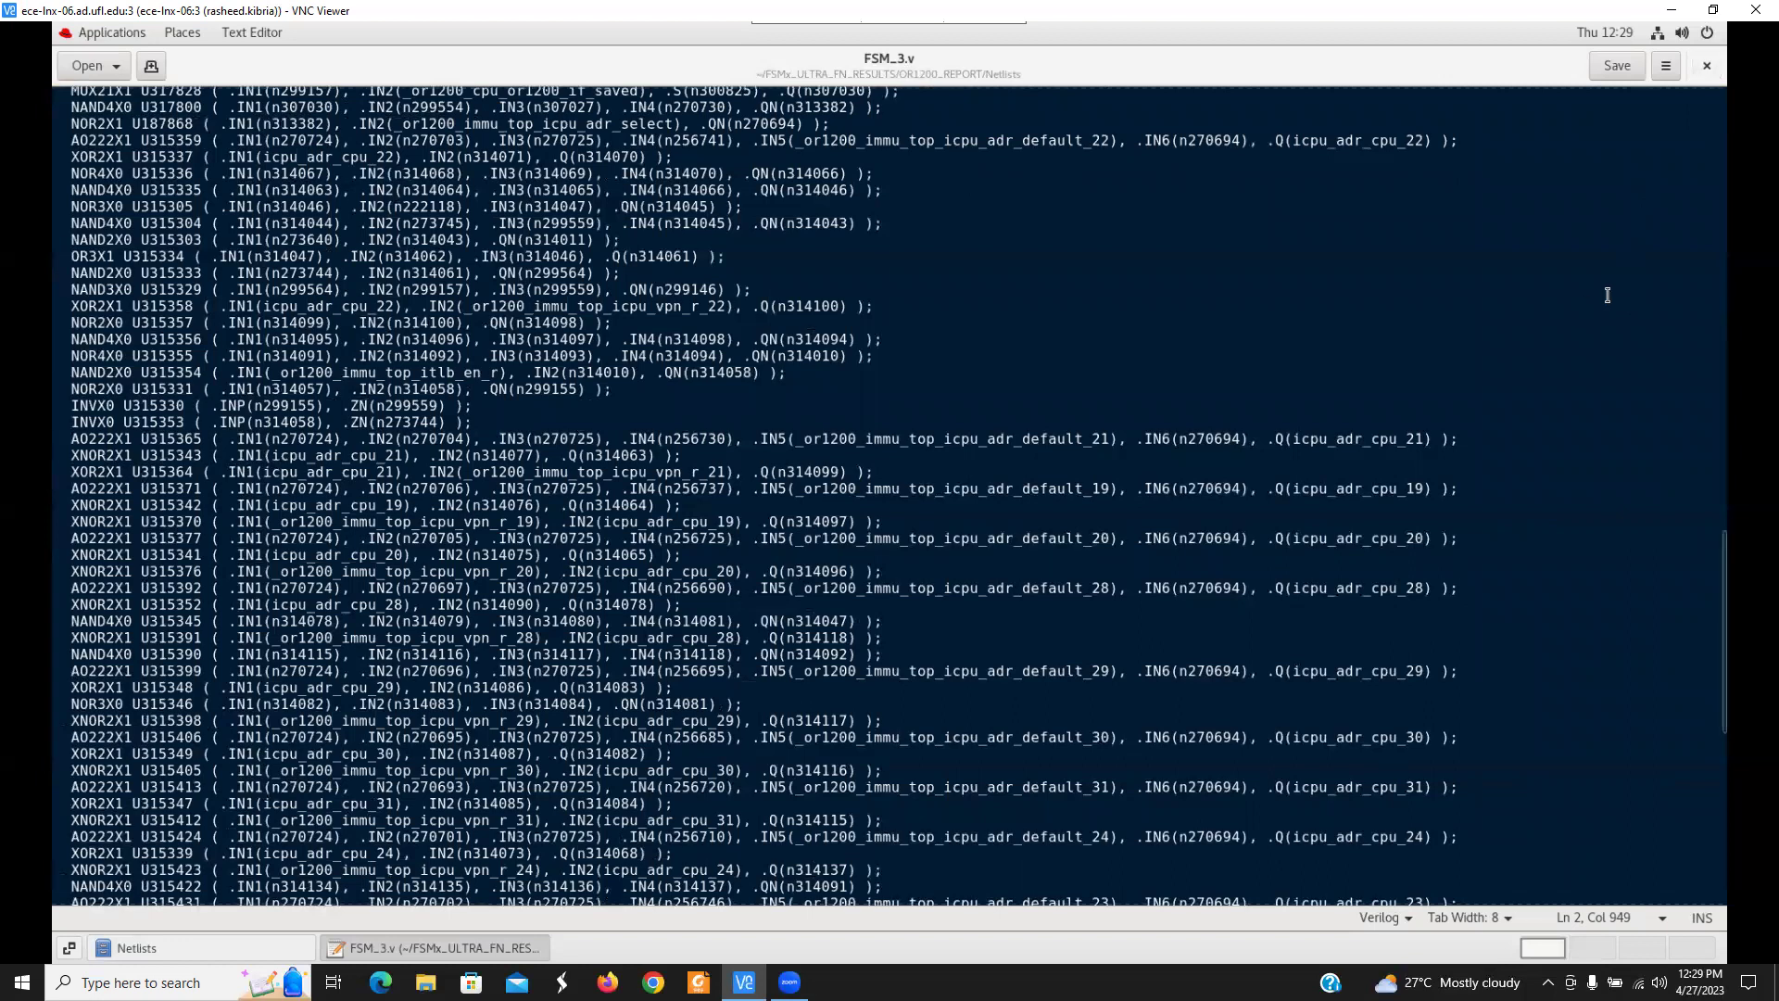
left_click(1706, 65)
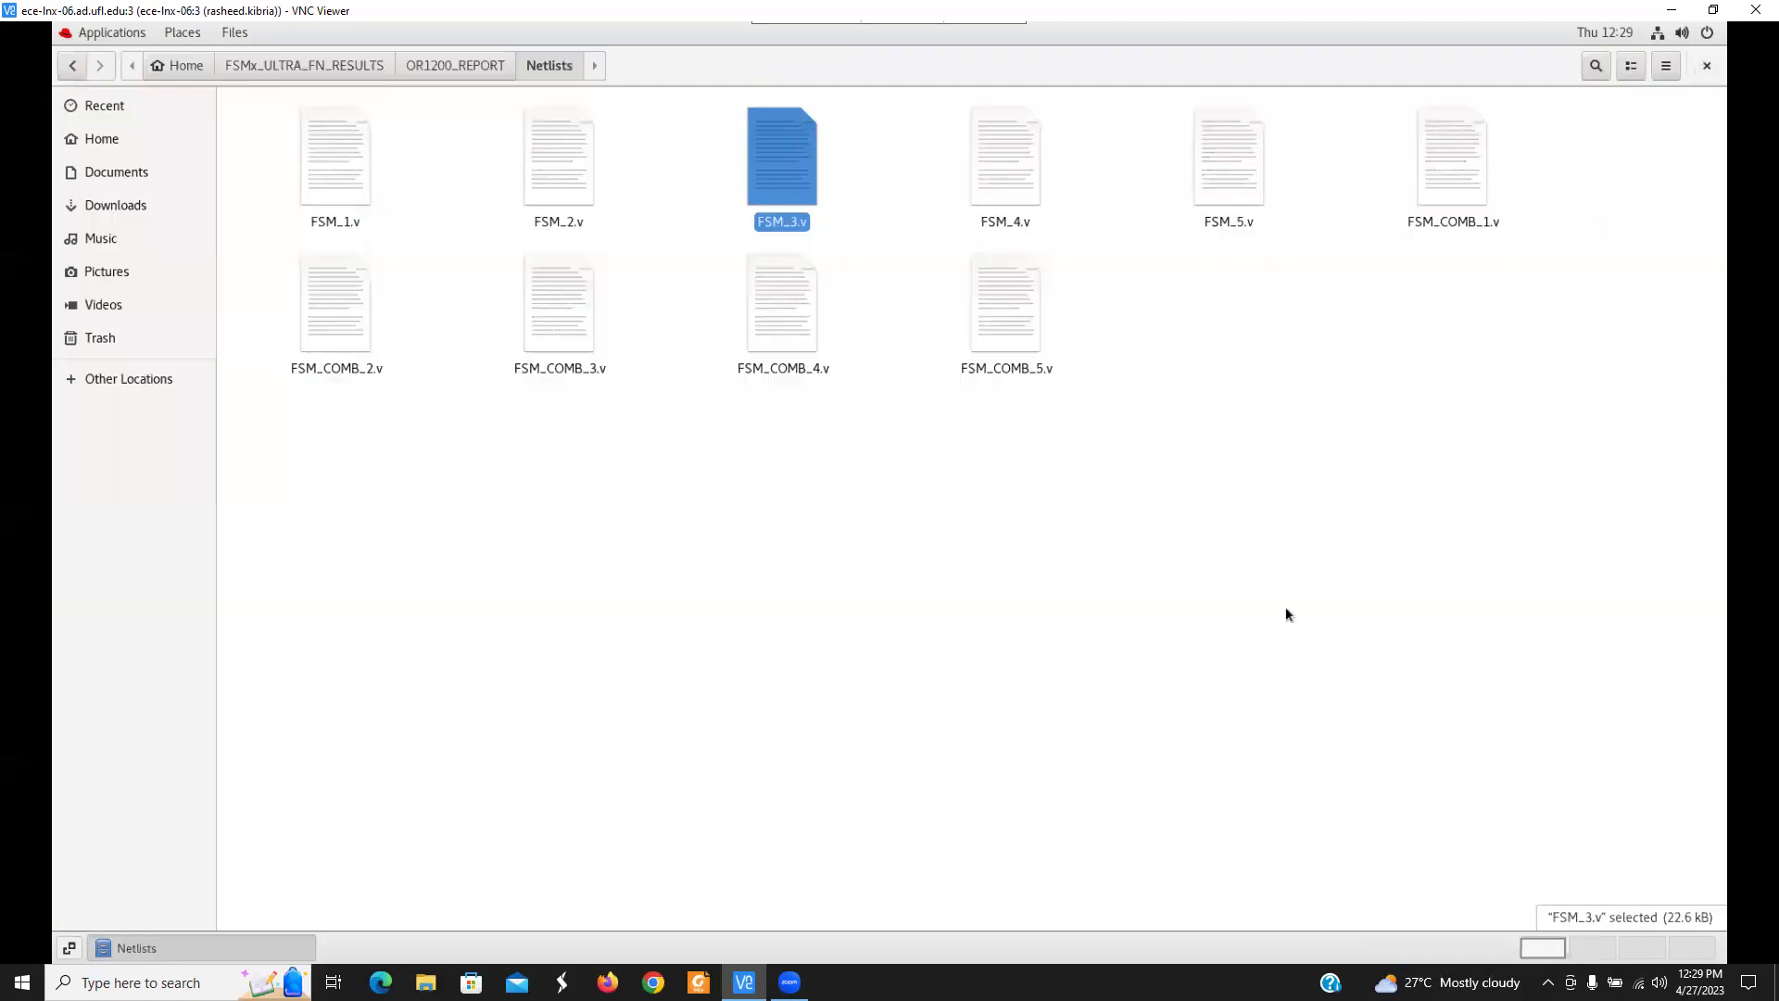
View the FSM_4.v netlist, close it and open FSM_5.v
double_click(1013, 175)
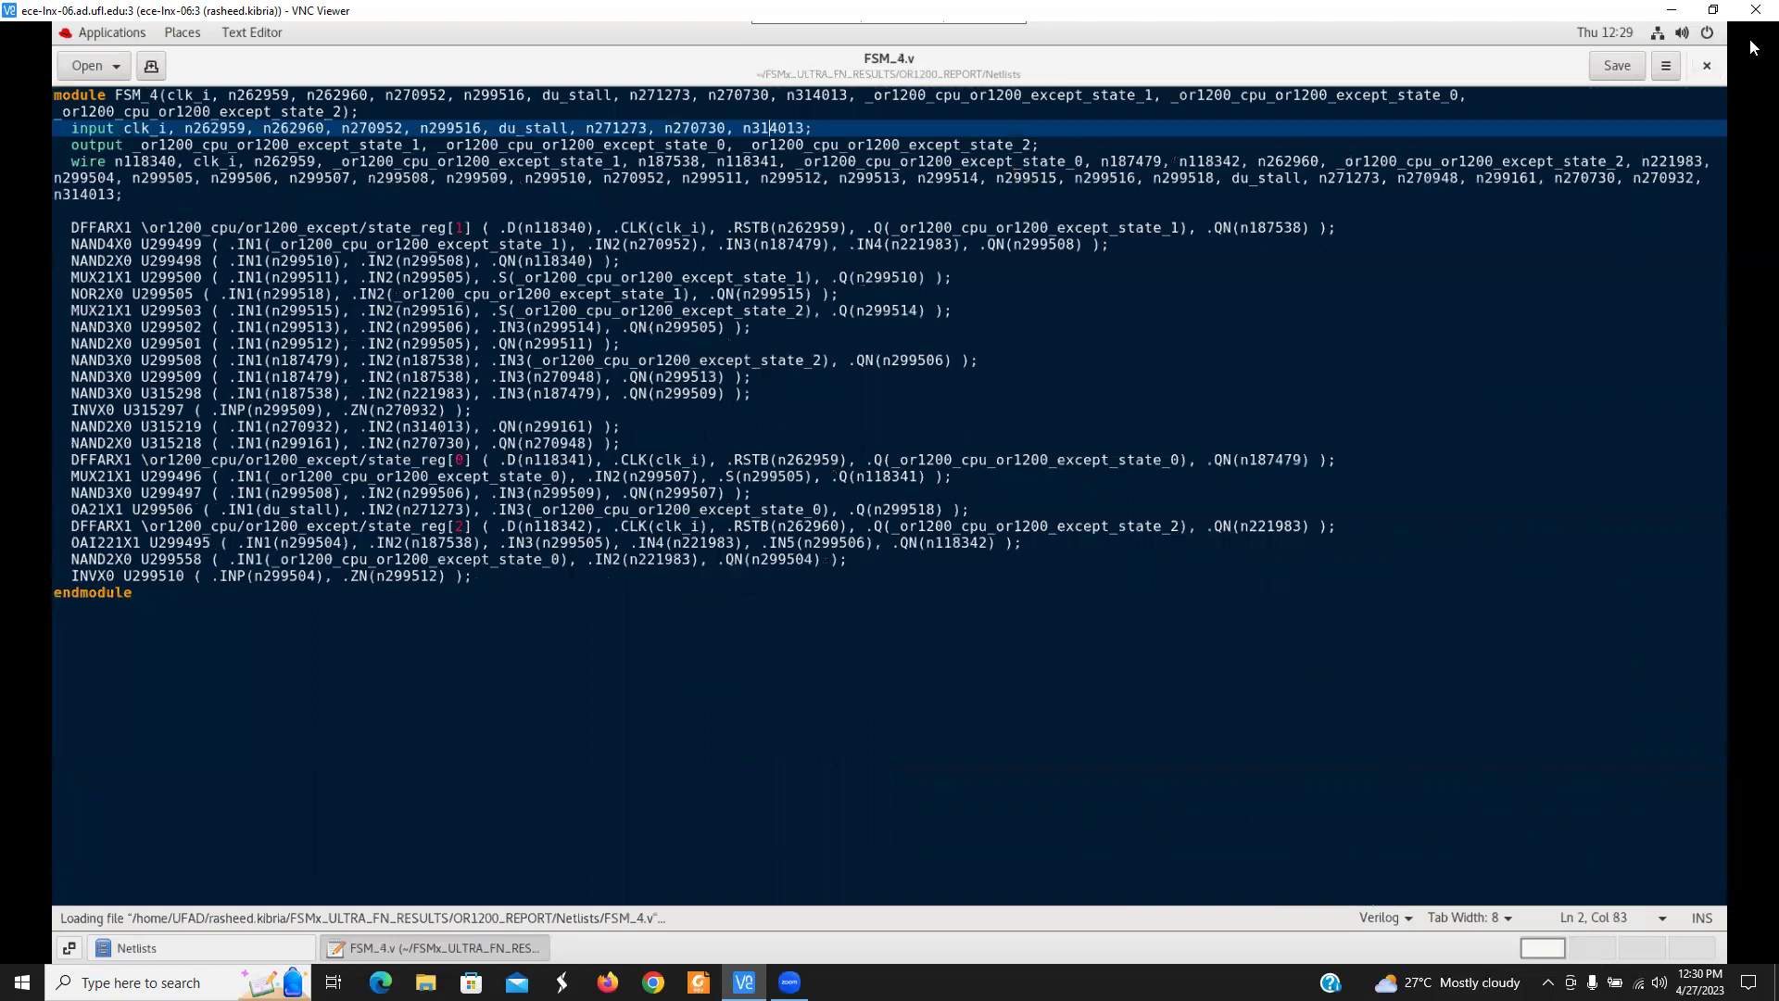
left_click(1707, 65)
double_click(1231, 148)
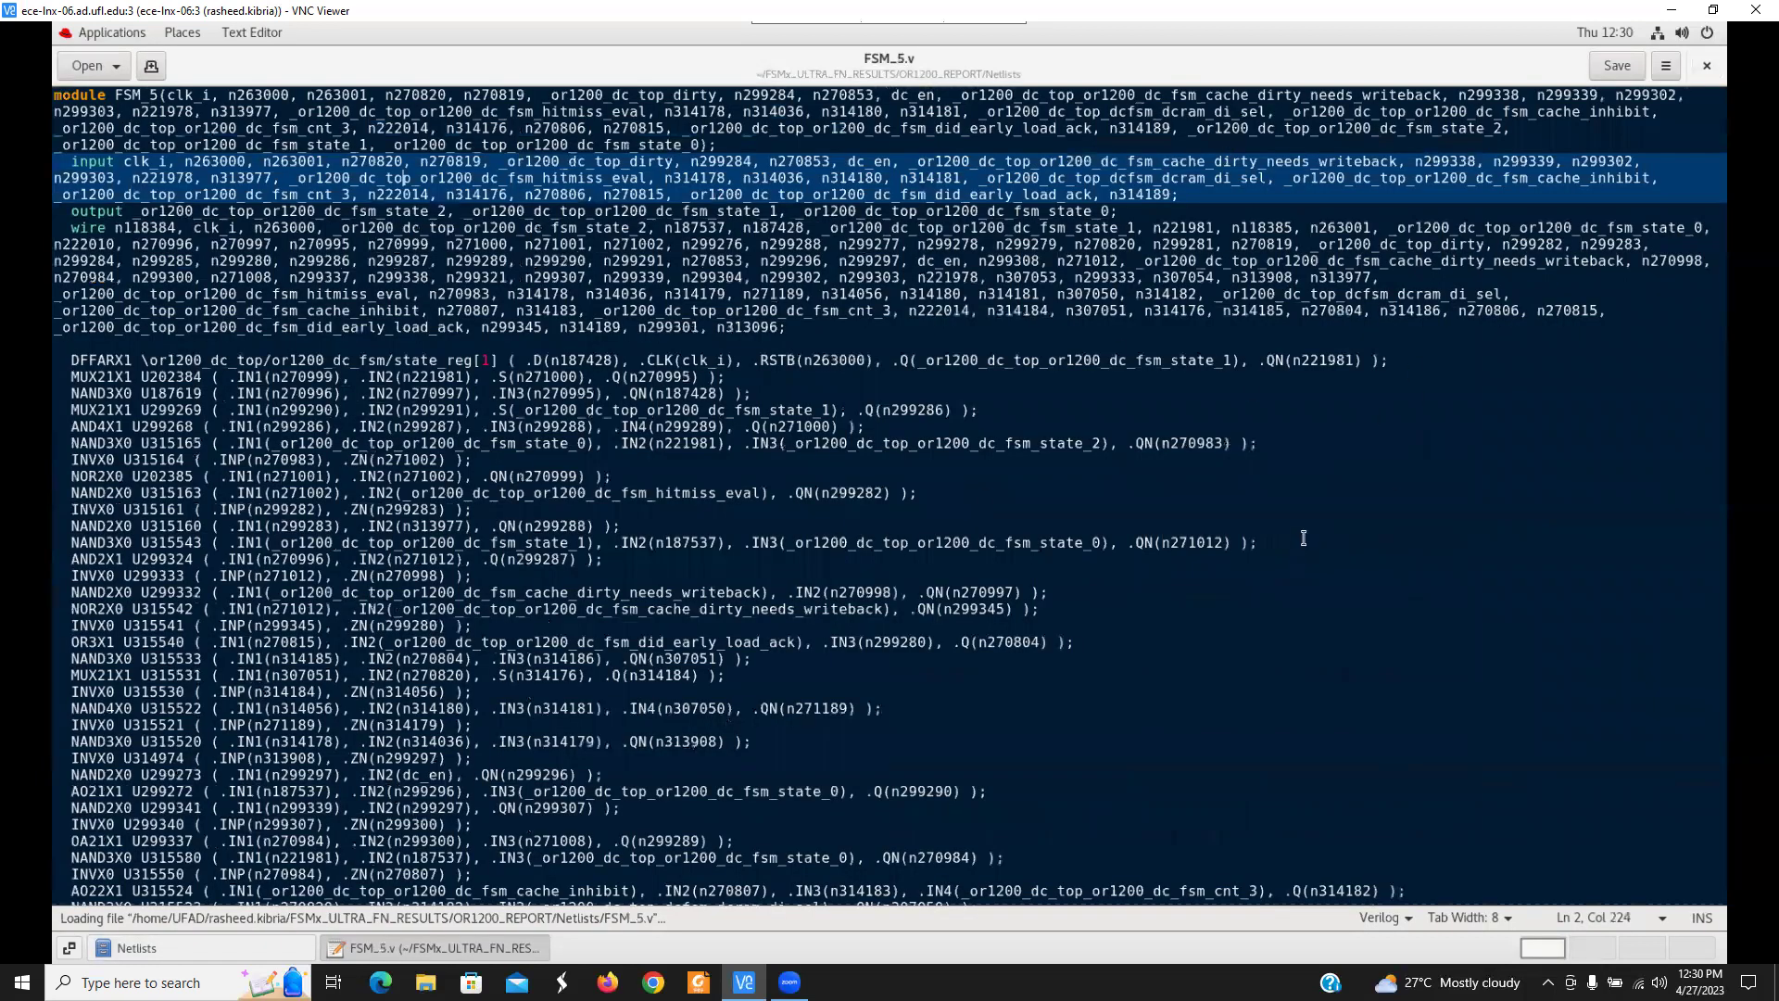
Review the remaining gate instances in the FSM_5.v netlist, close it and open the STG_REPORT folder of OR1200_REPORT
scroll(1306, 526, "down", 10)
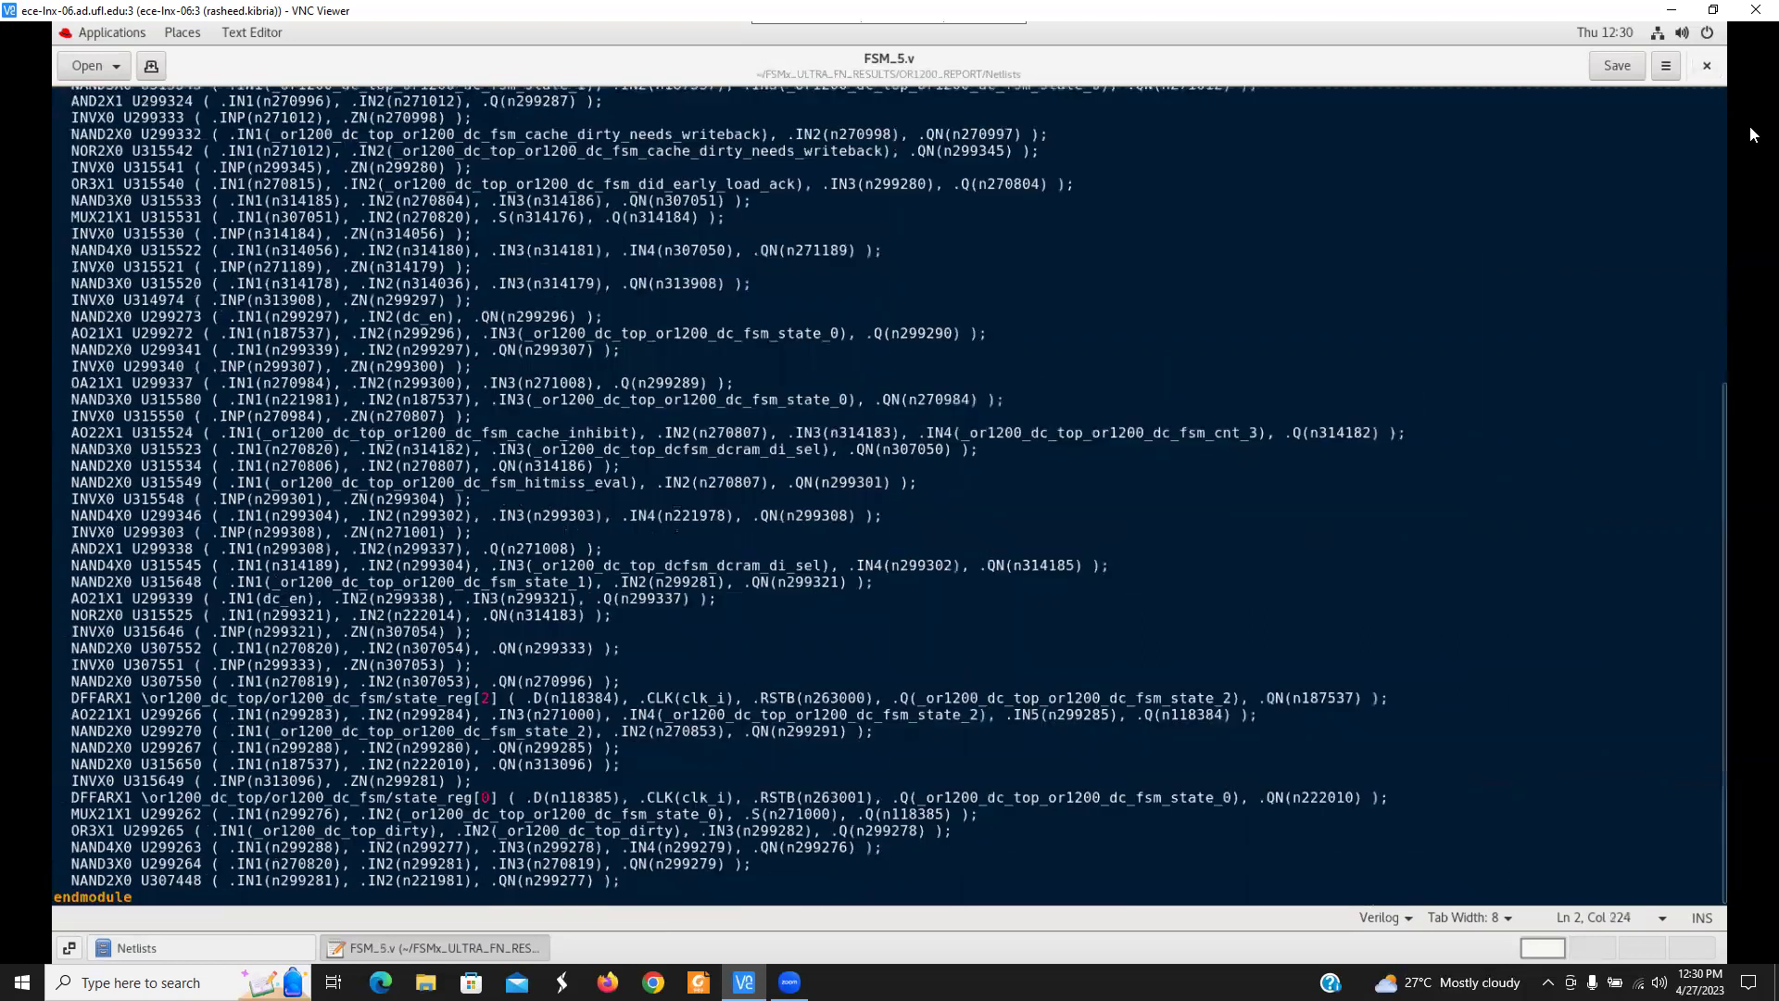
left_click(1707, 65)
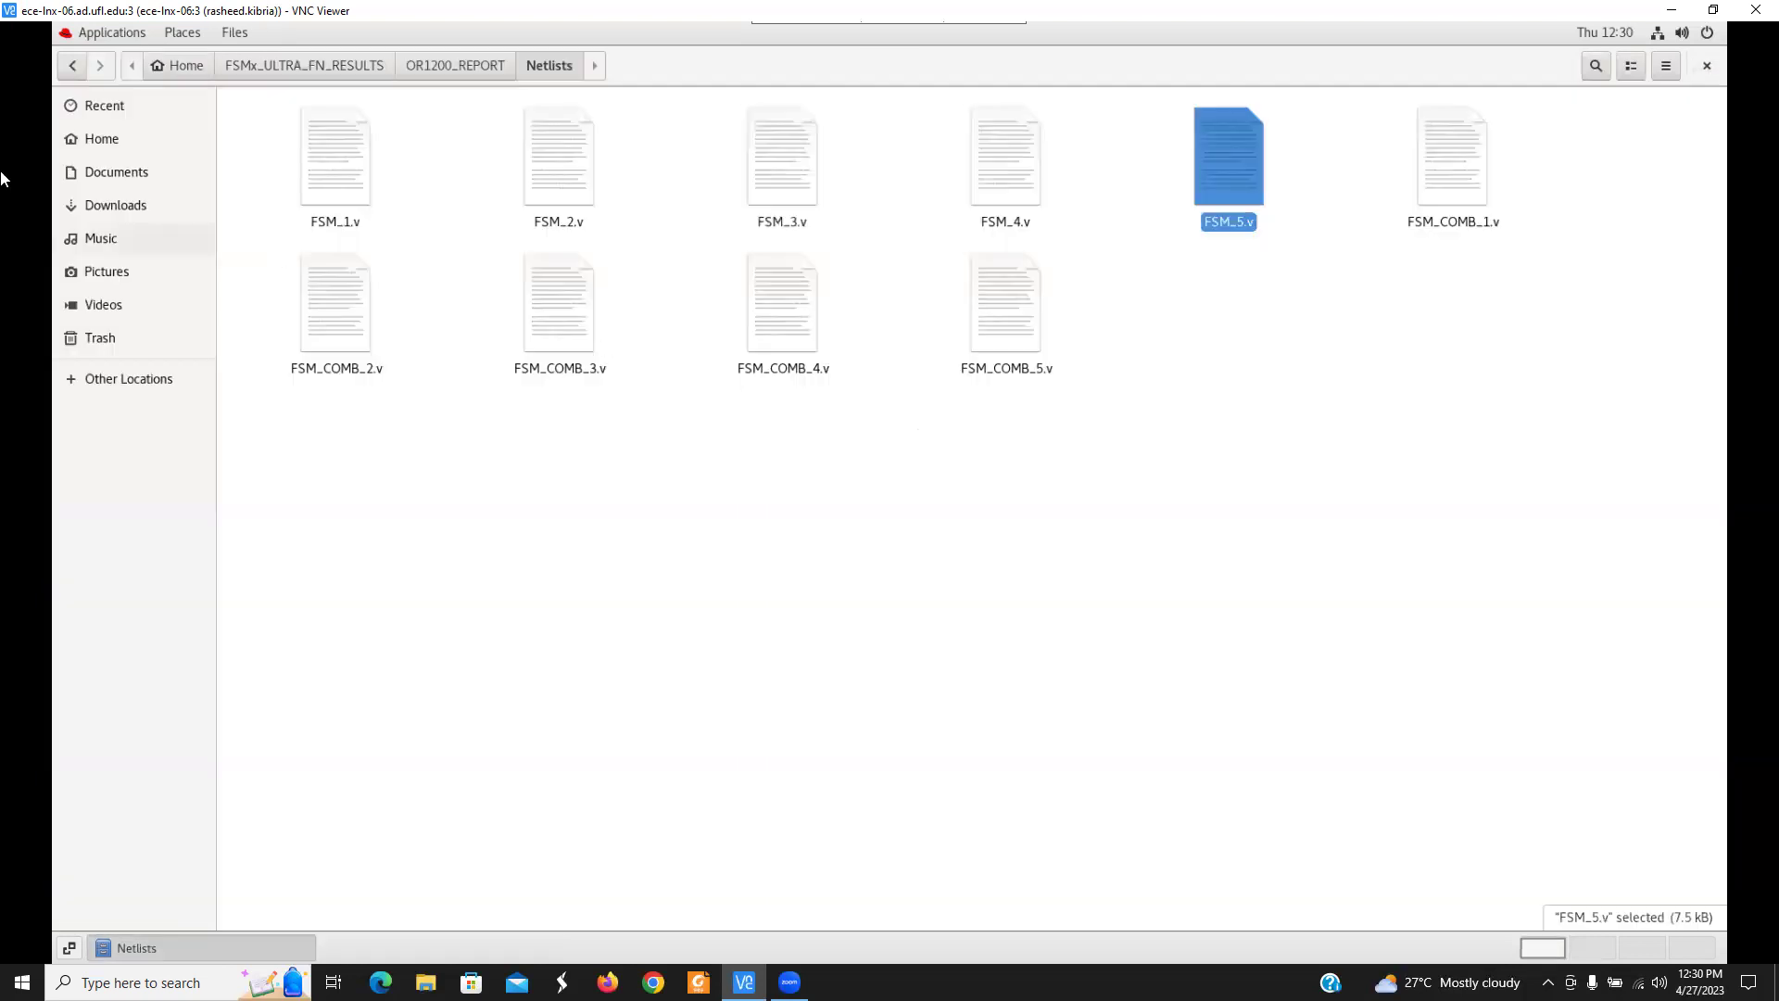
left_click(71, 64)
double_click(1236, 189)
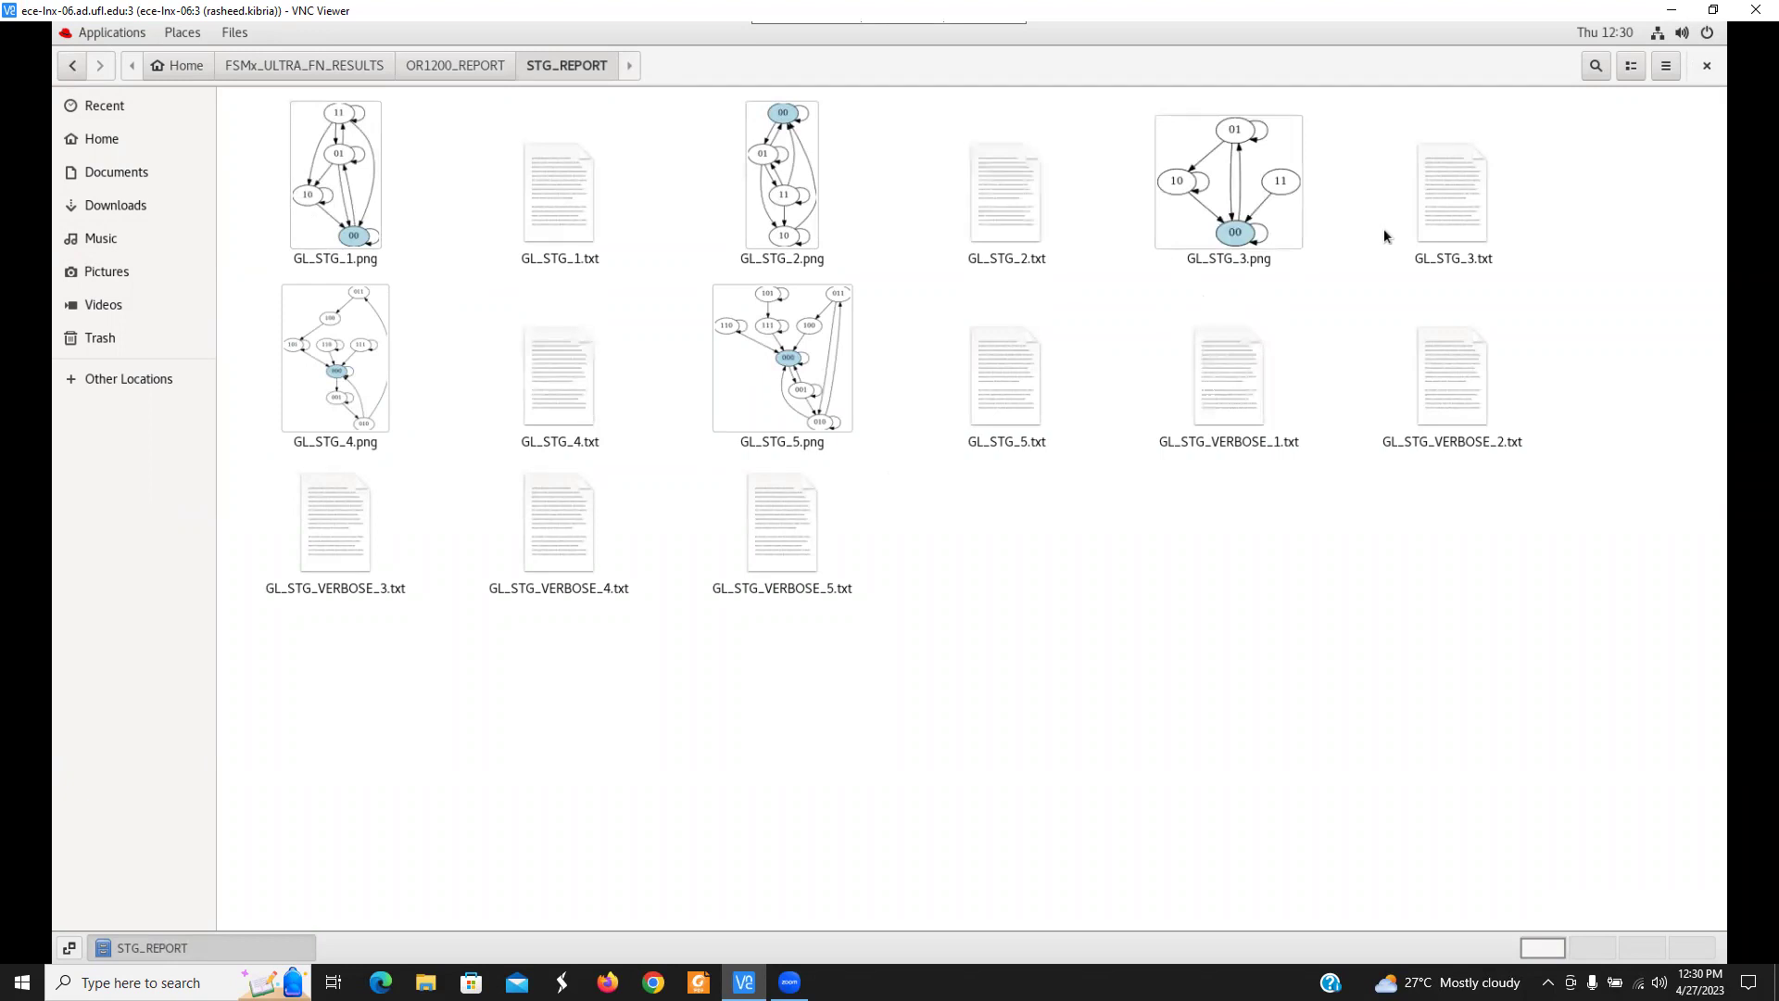
Open GL_STG_1.txt, read through its list of state transitions down to the last line and close the file
double_click(554, 196)
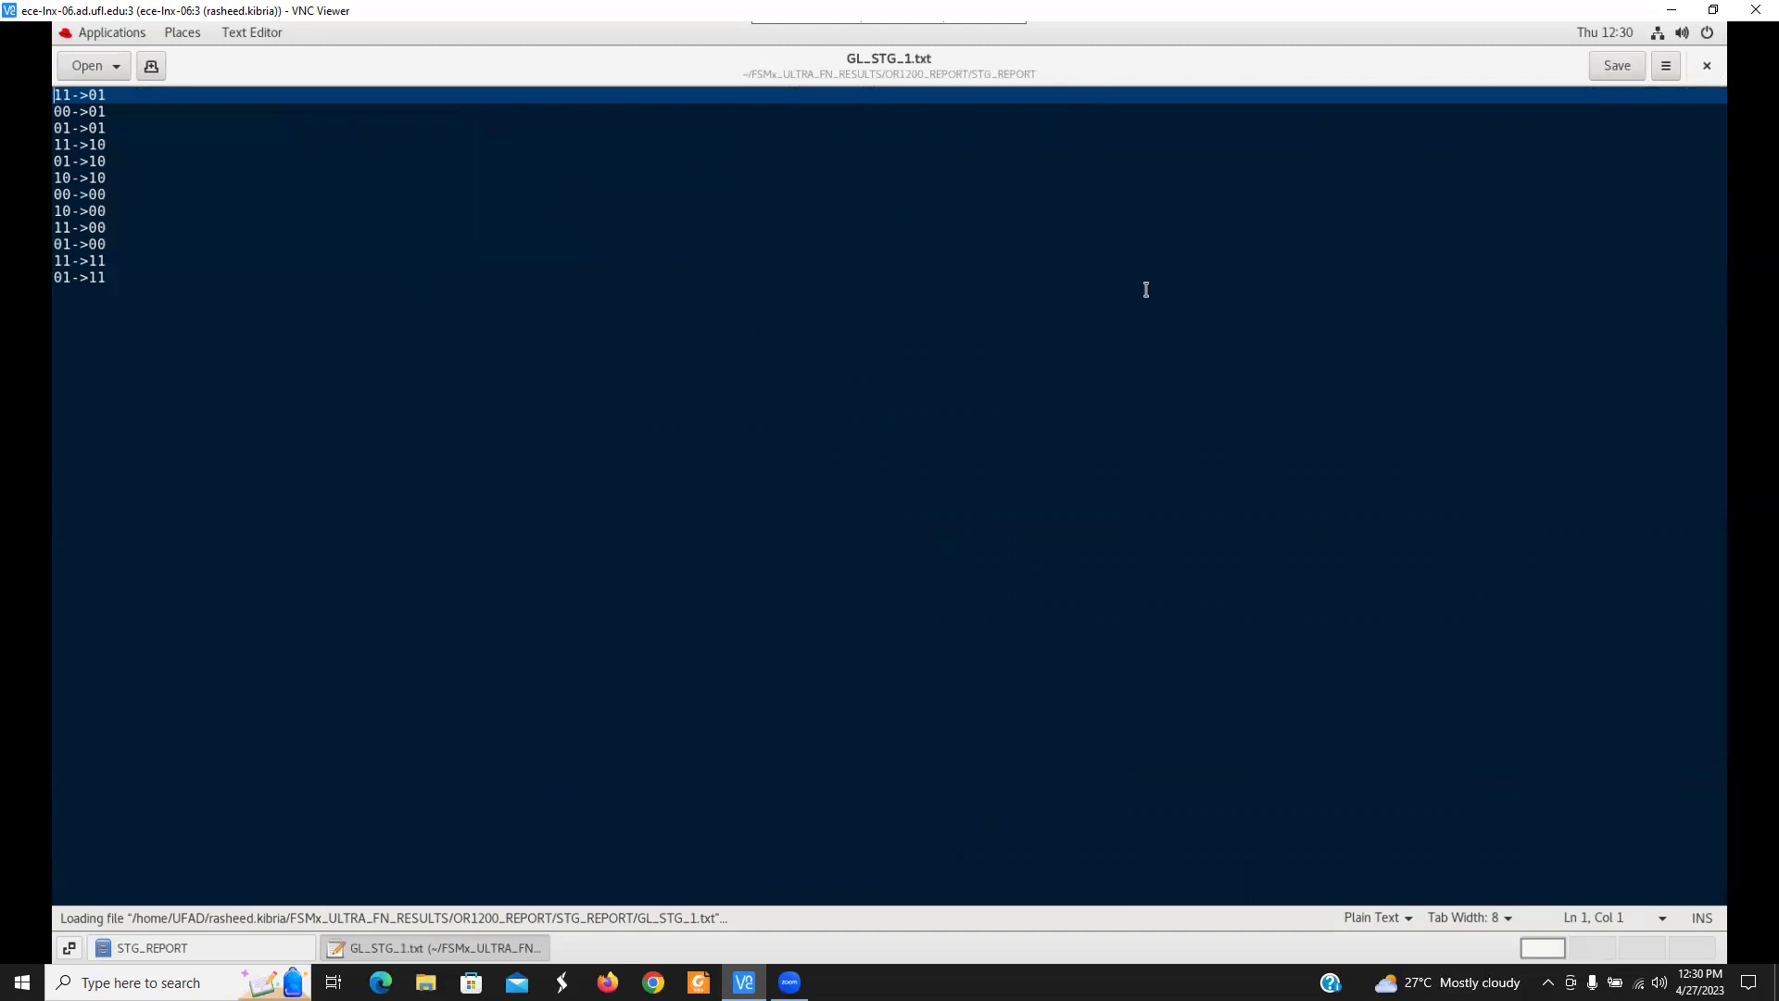
left_click(127, 280)
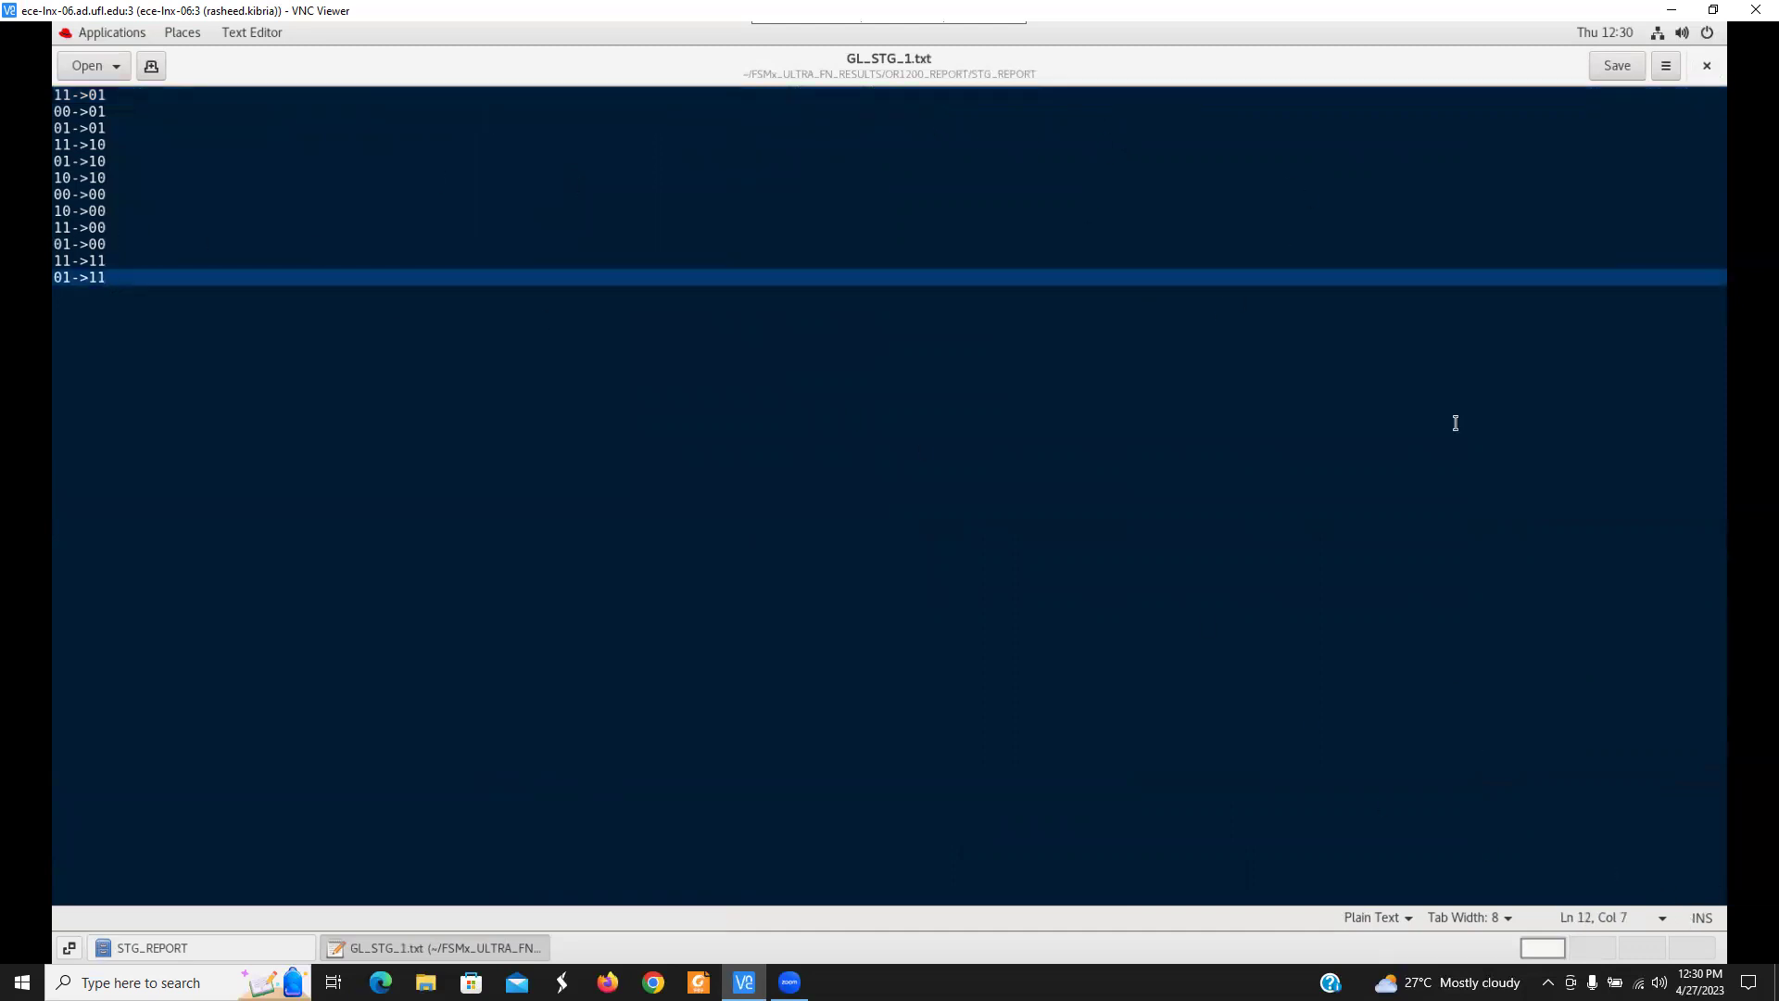
left_click(1707, 65)
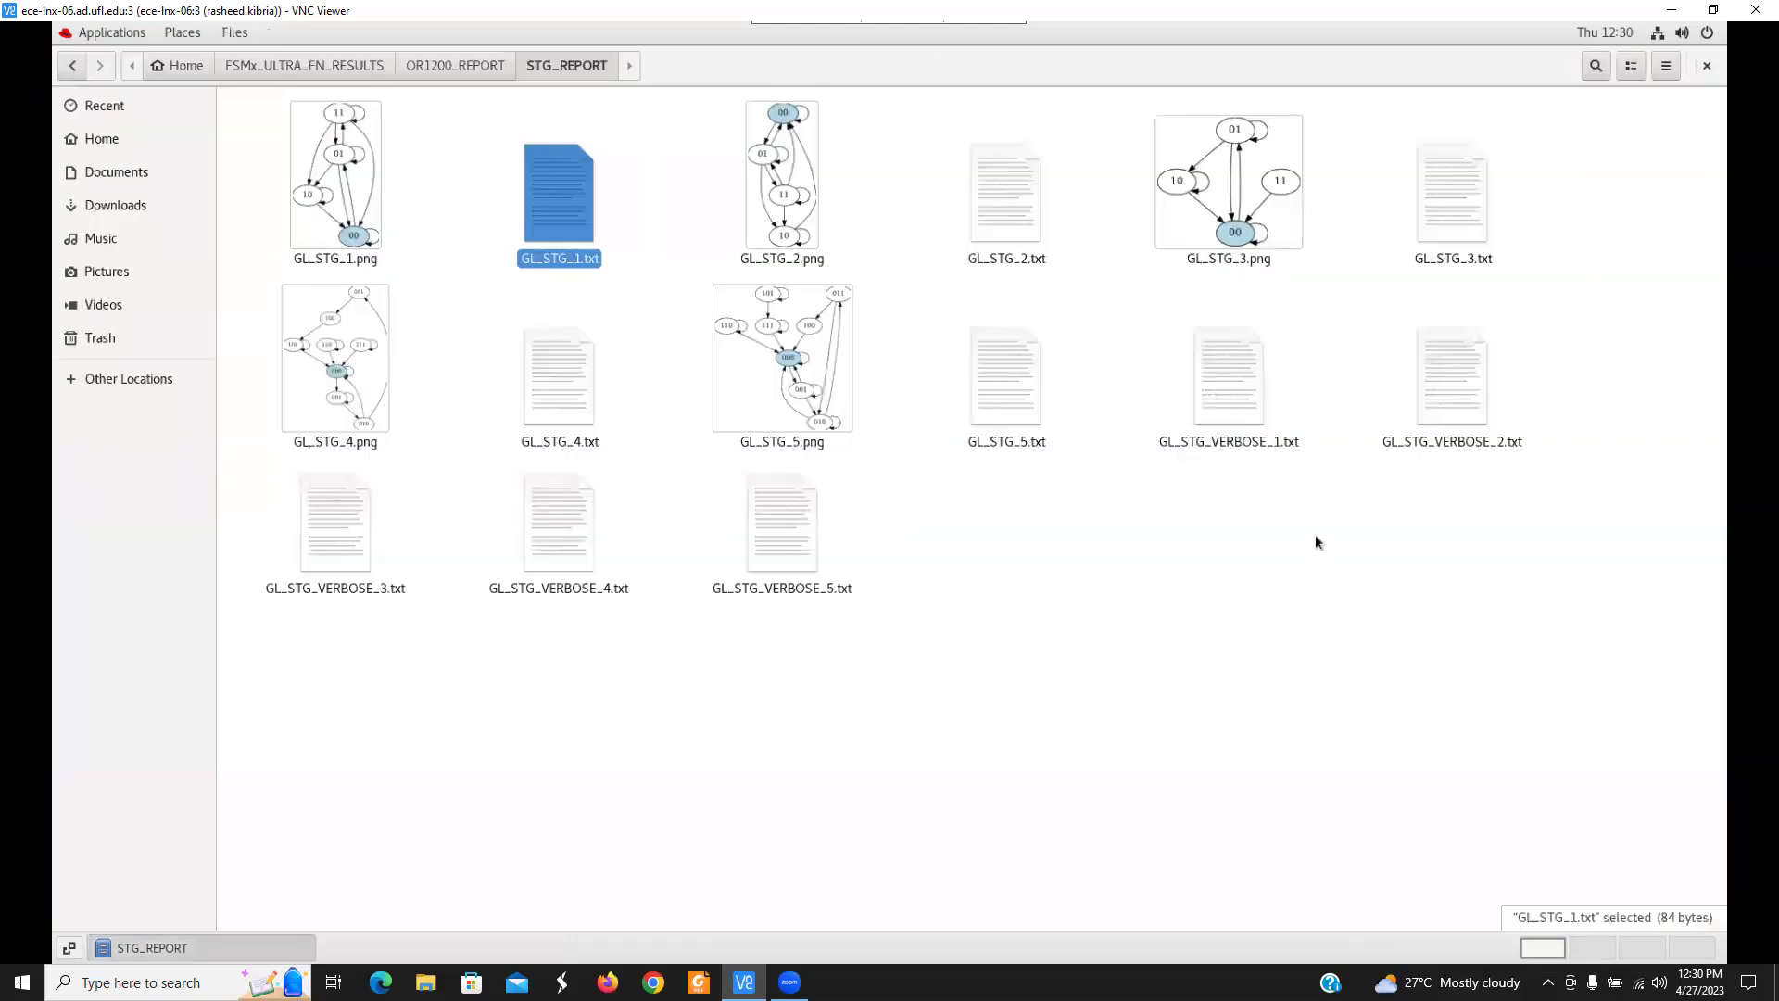
Open GL_STG_3.txt, check its state transitions through the last entry and close the file
left_click(1003, 395)
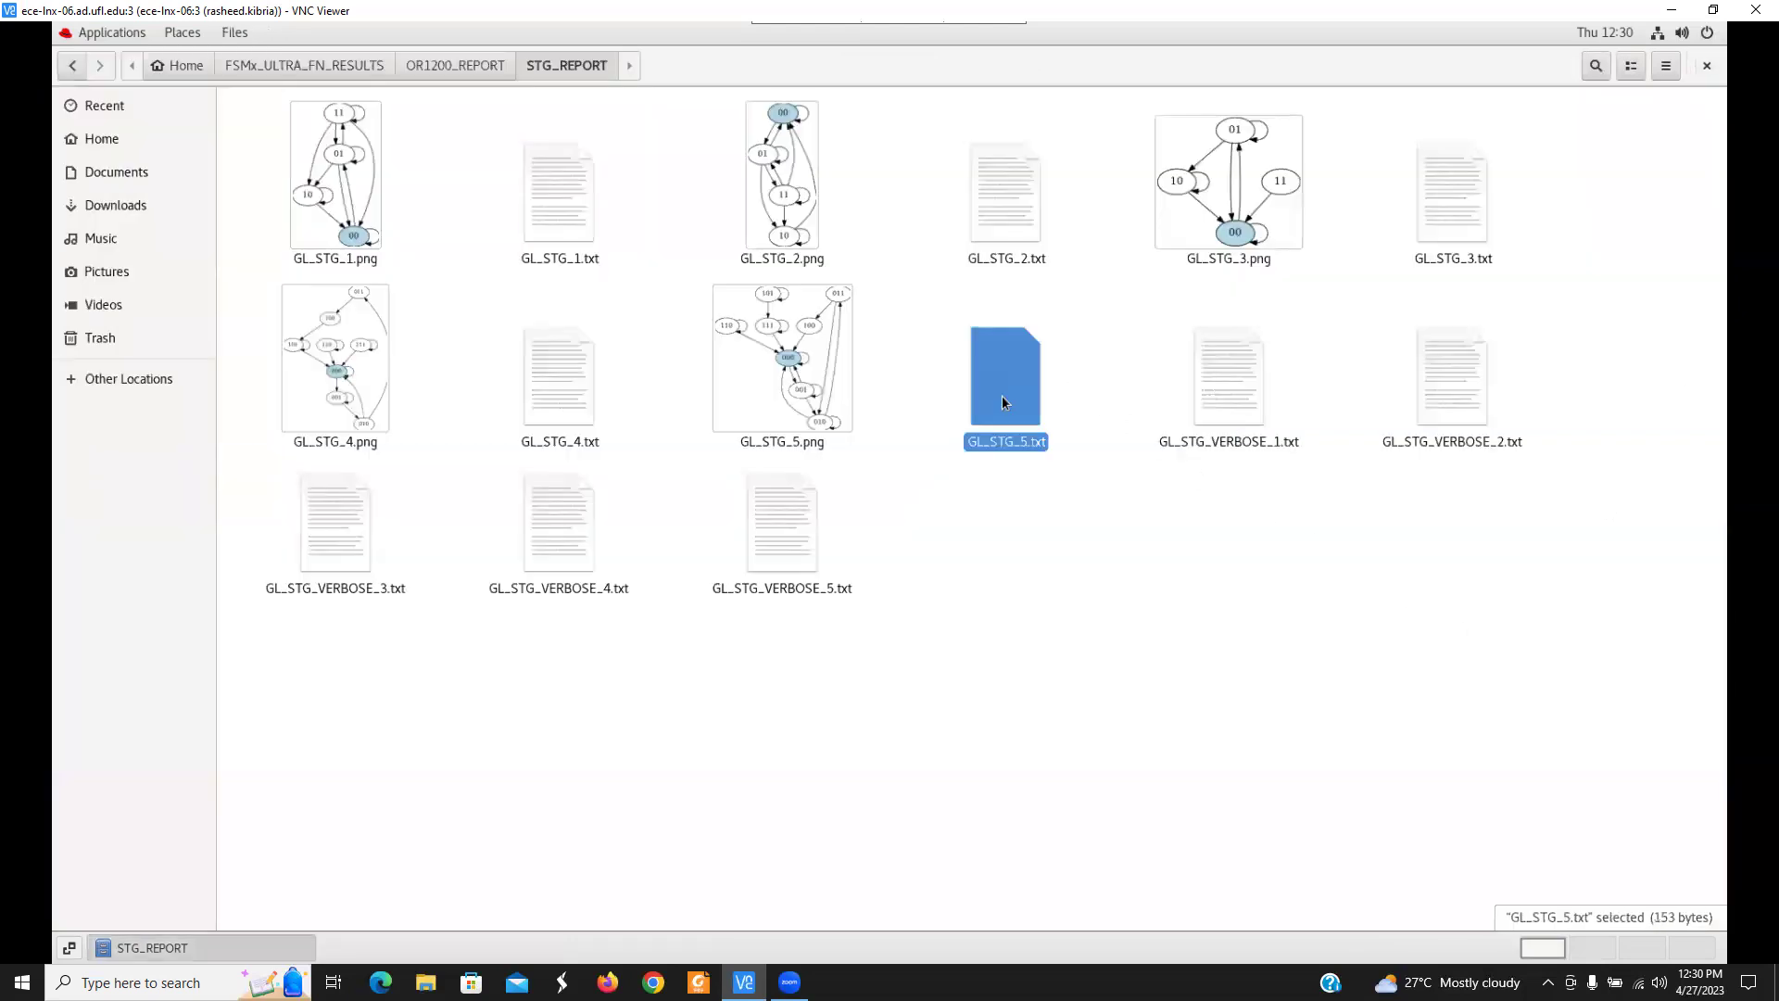
double_click(1454, 220)
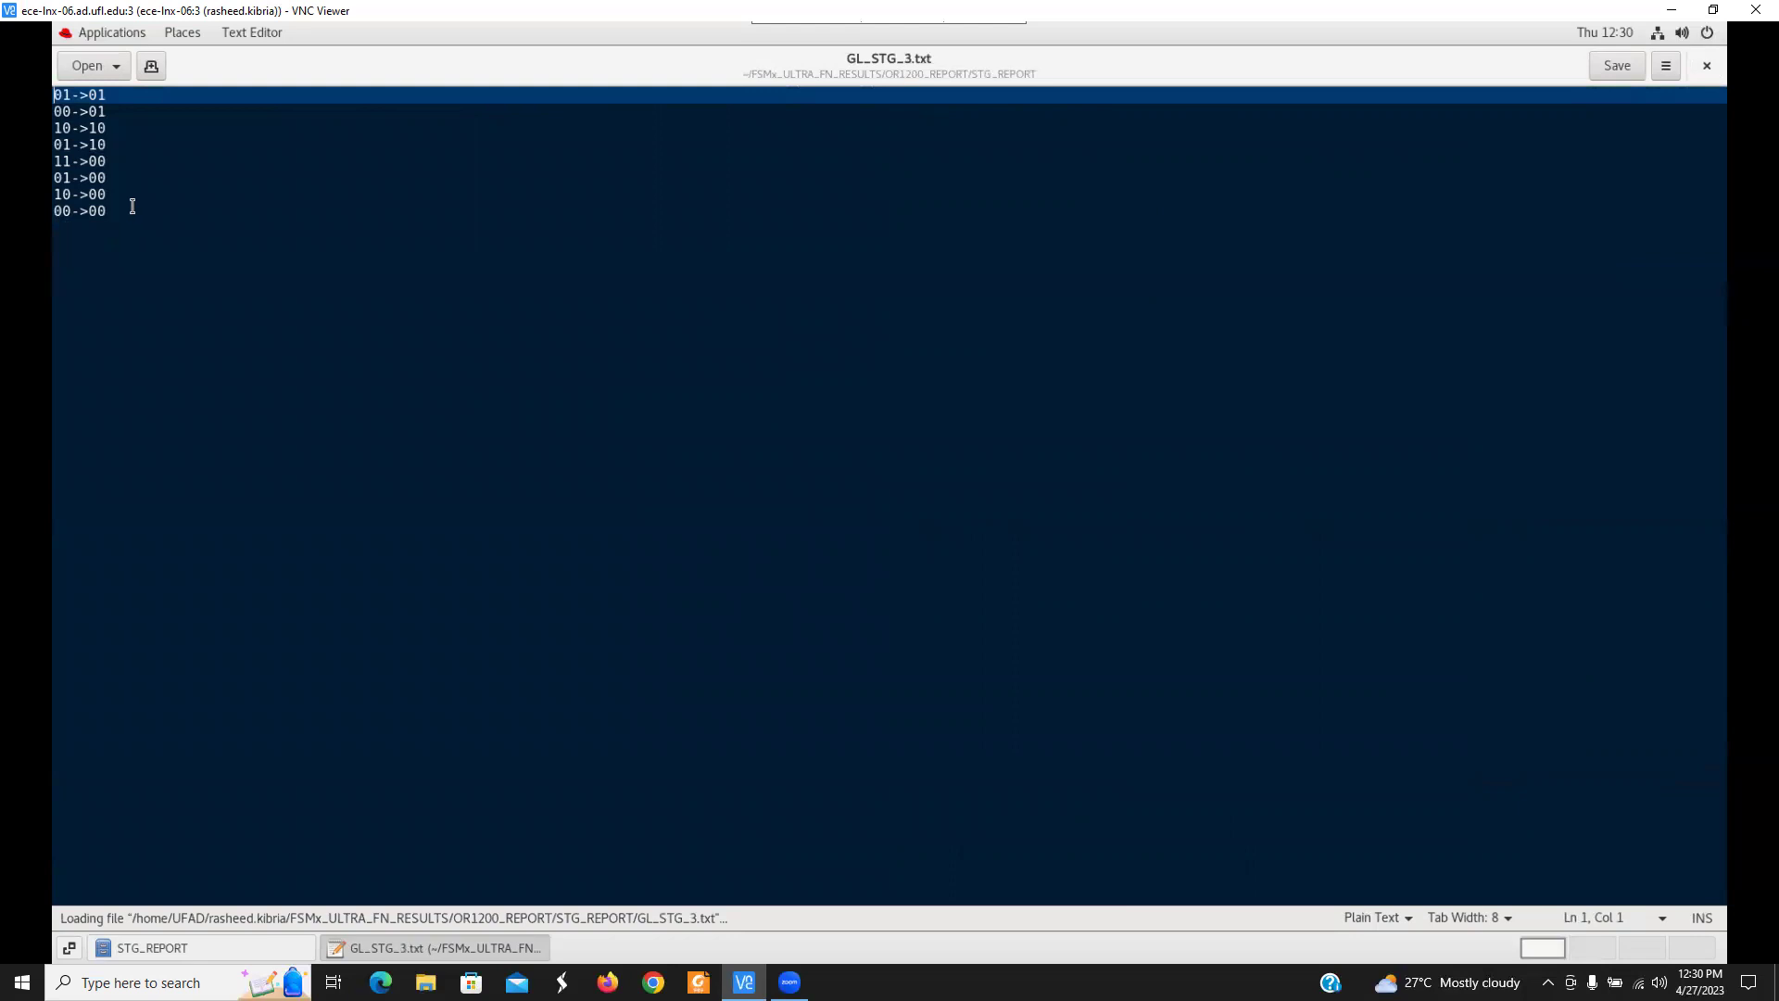
left_click(133, 206)
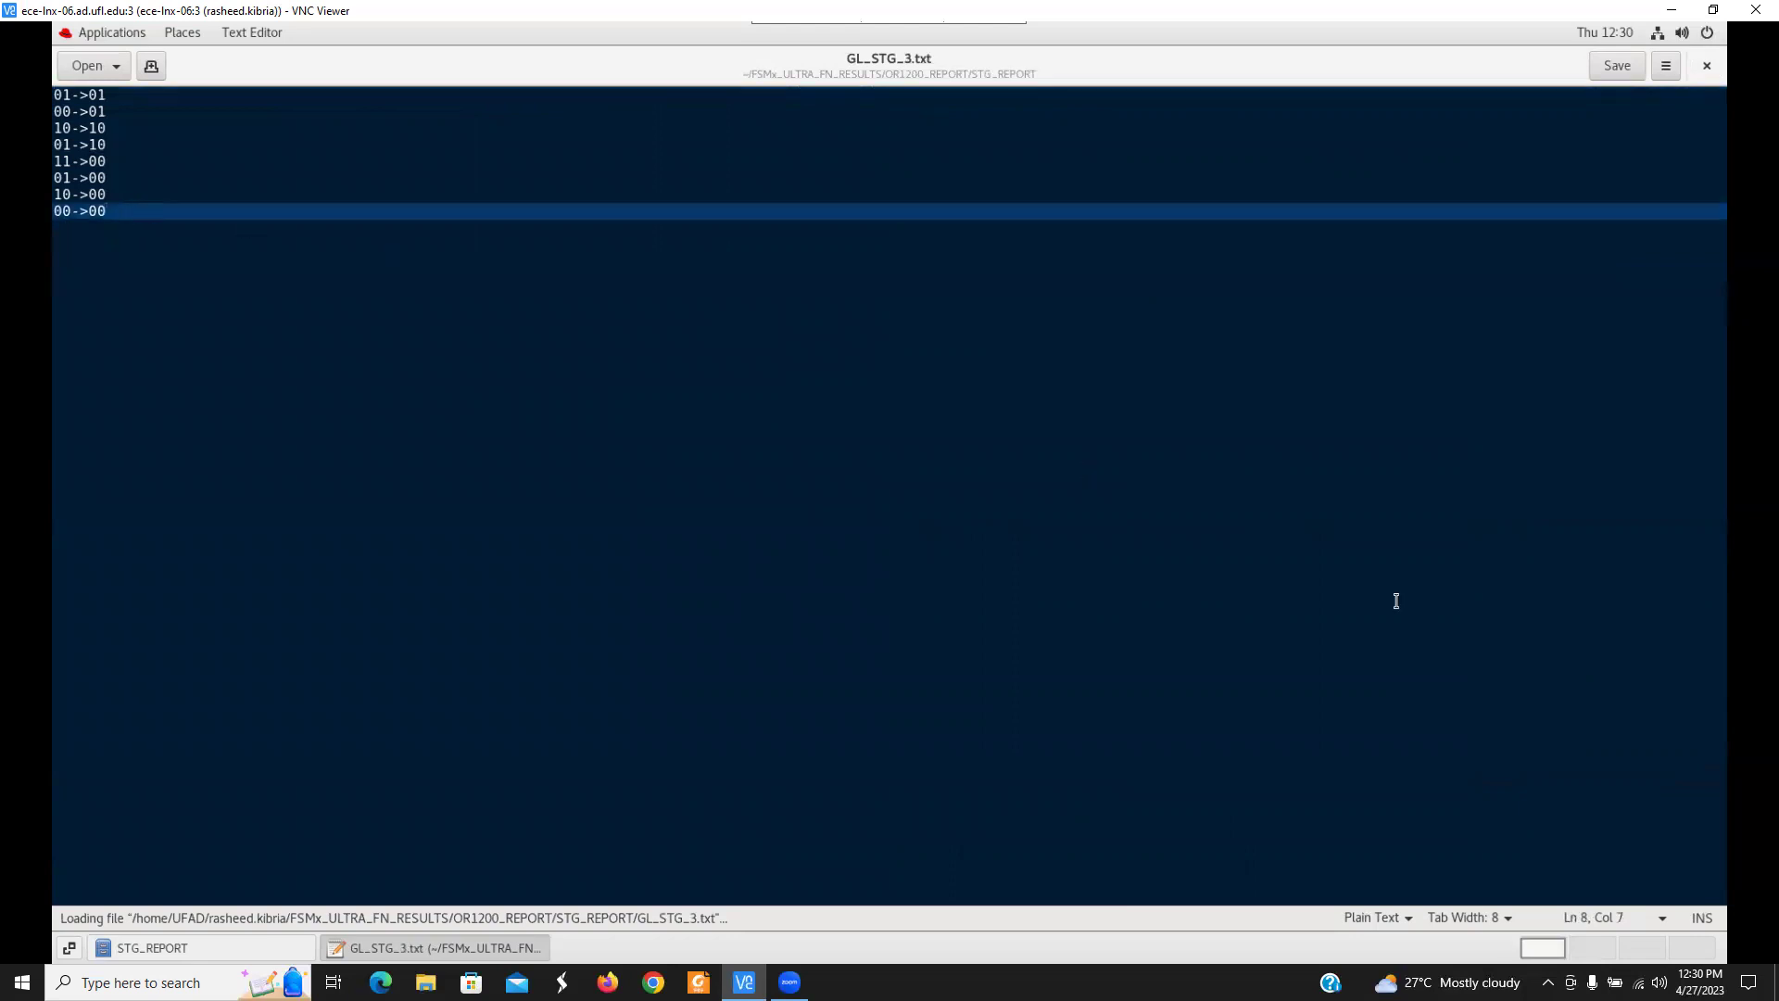
left_click(1711, 73)
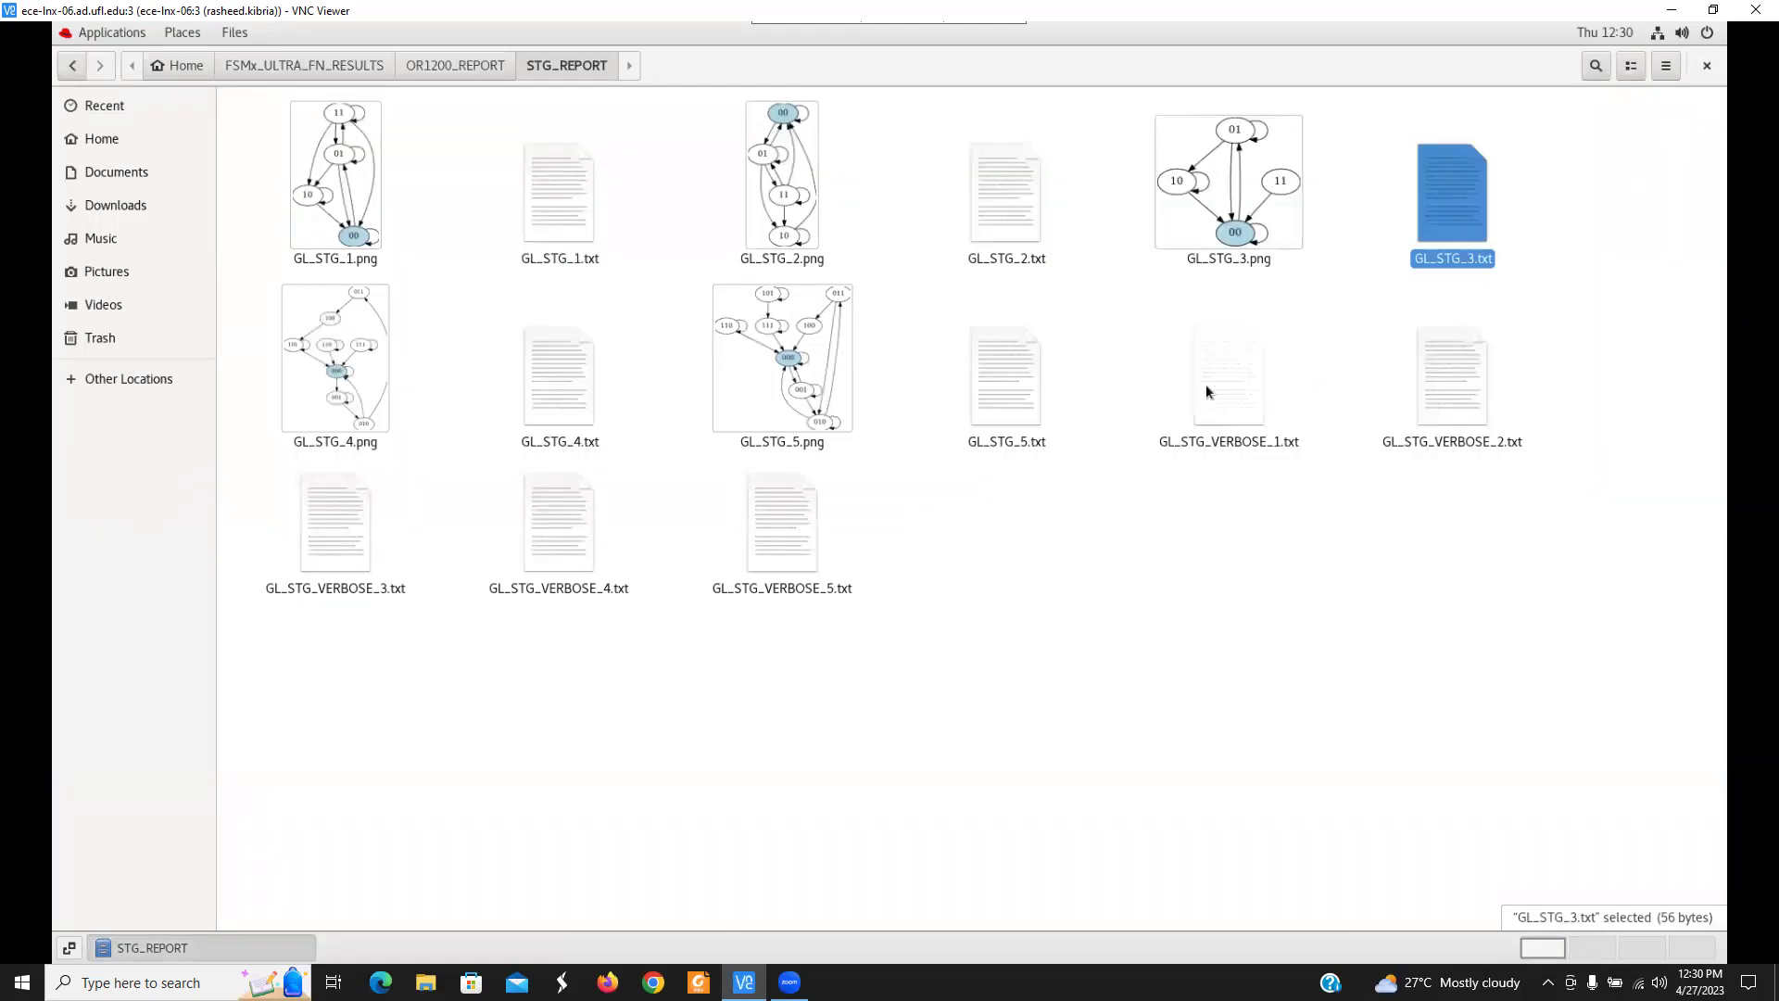
Open GL_STG_VERBOSE_1.txt and highlight the input bit patterns of the 01->10 transition to examine how far they extend
double_click(1205, 384)
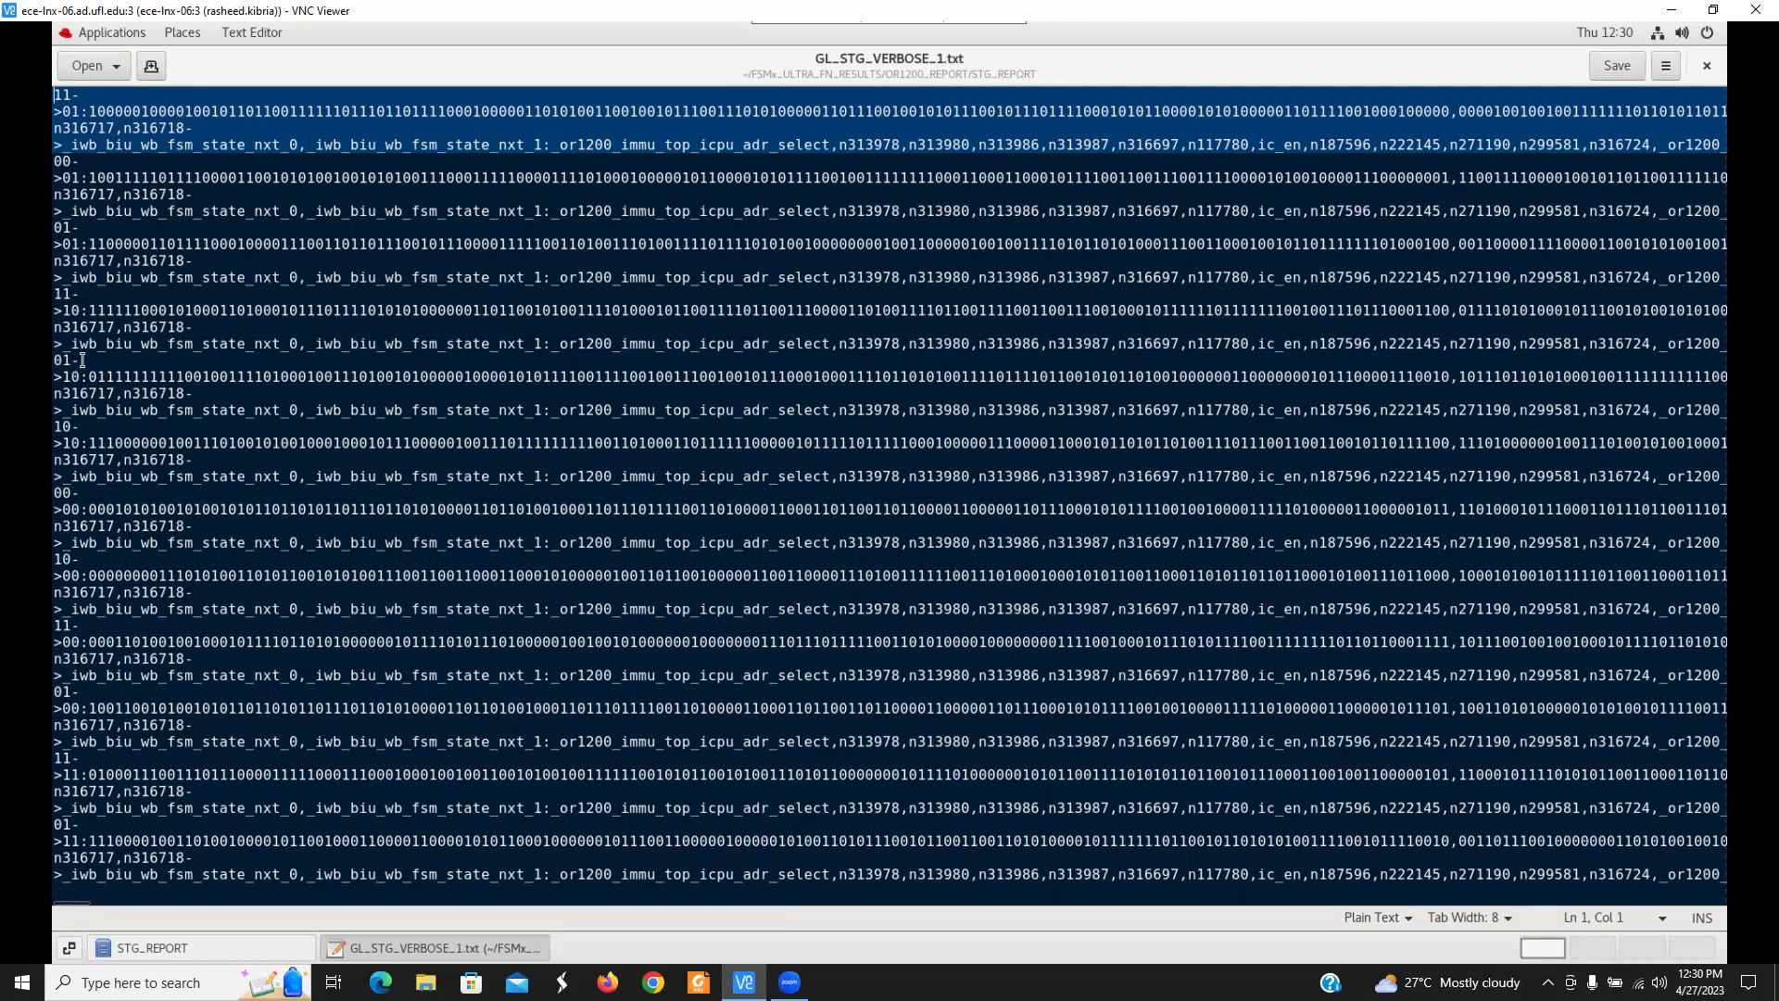
left_click(54, 361)
double_click(72, 376)
left_click_drag(89, 373, 1731, 389)
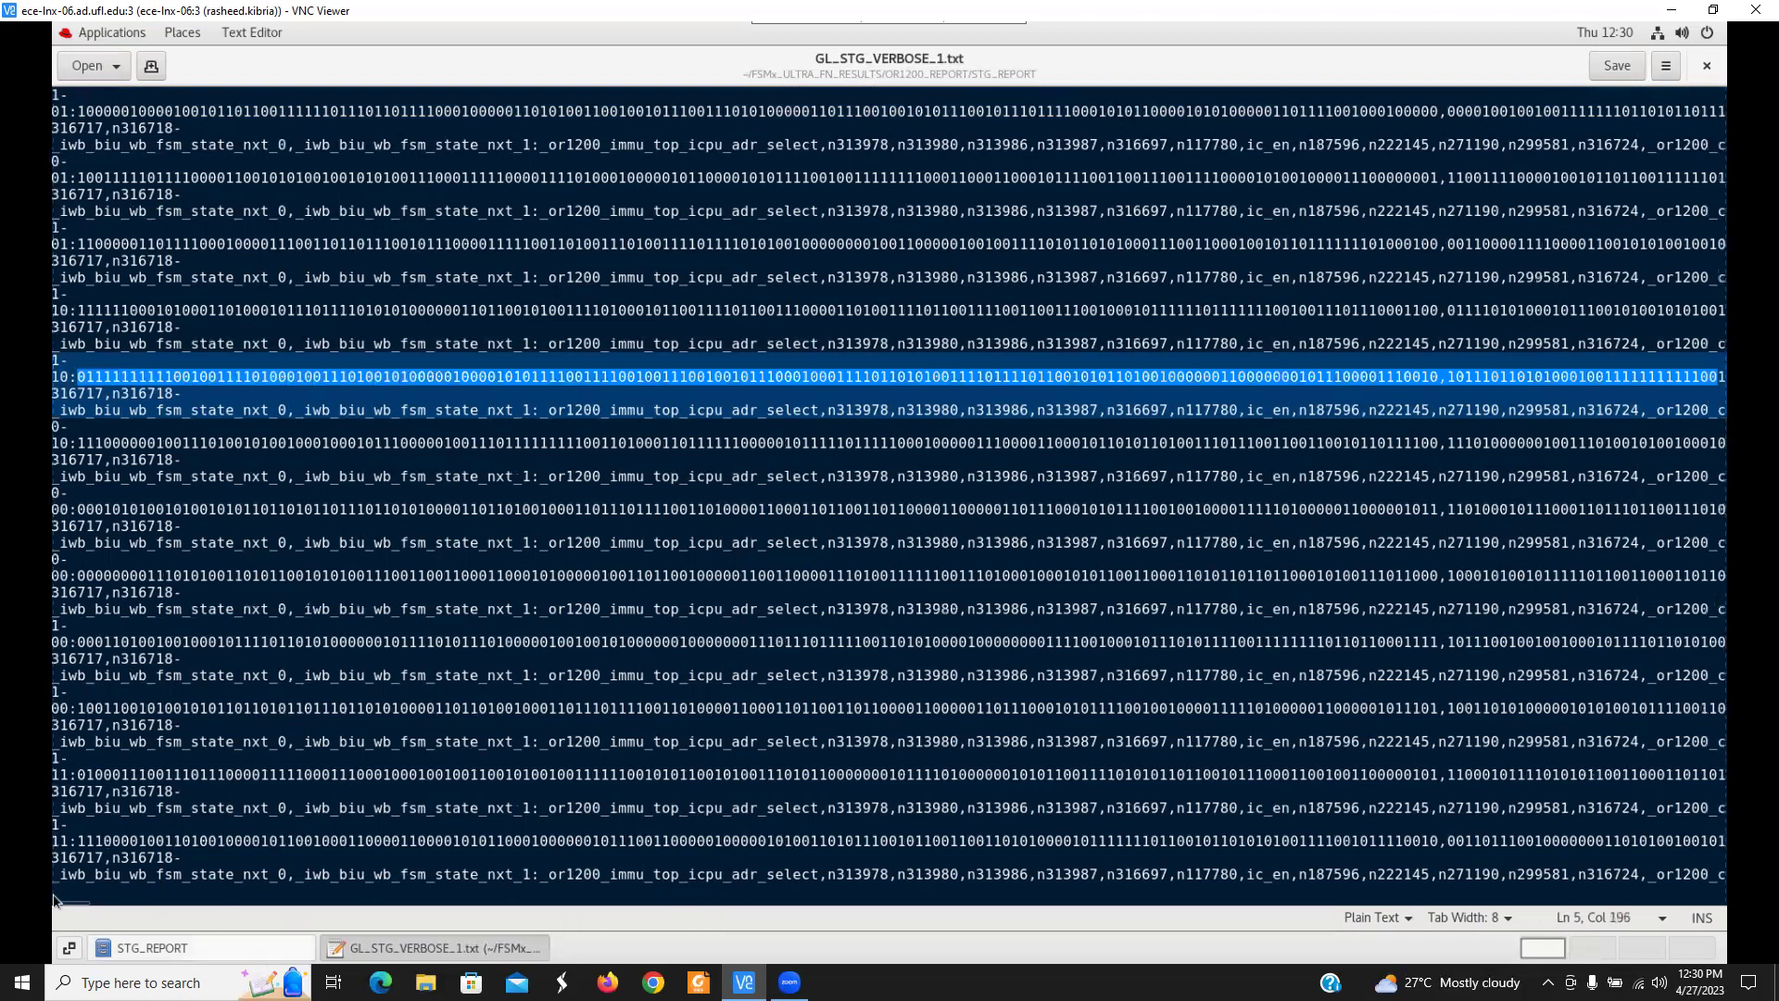
scroll(68, 895, "right", 1)
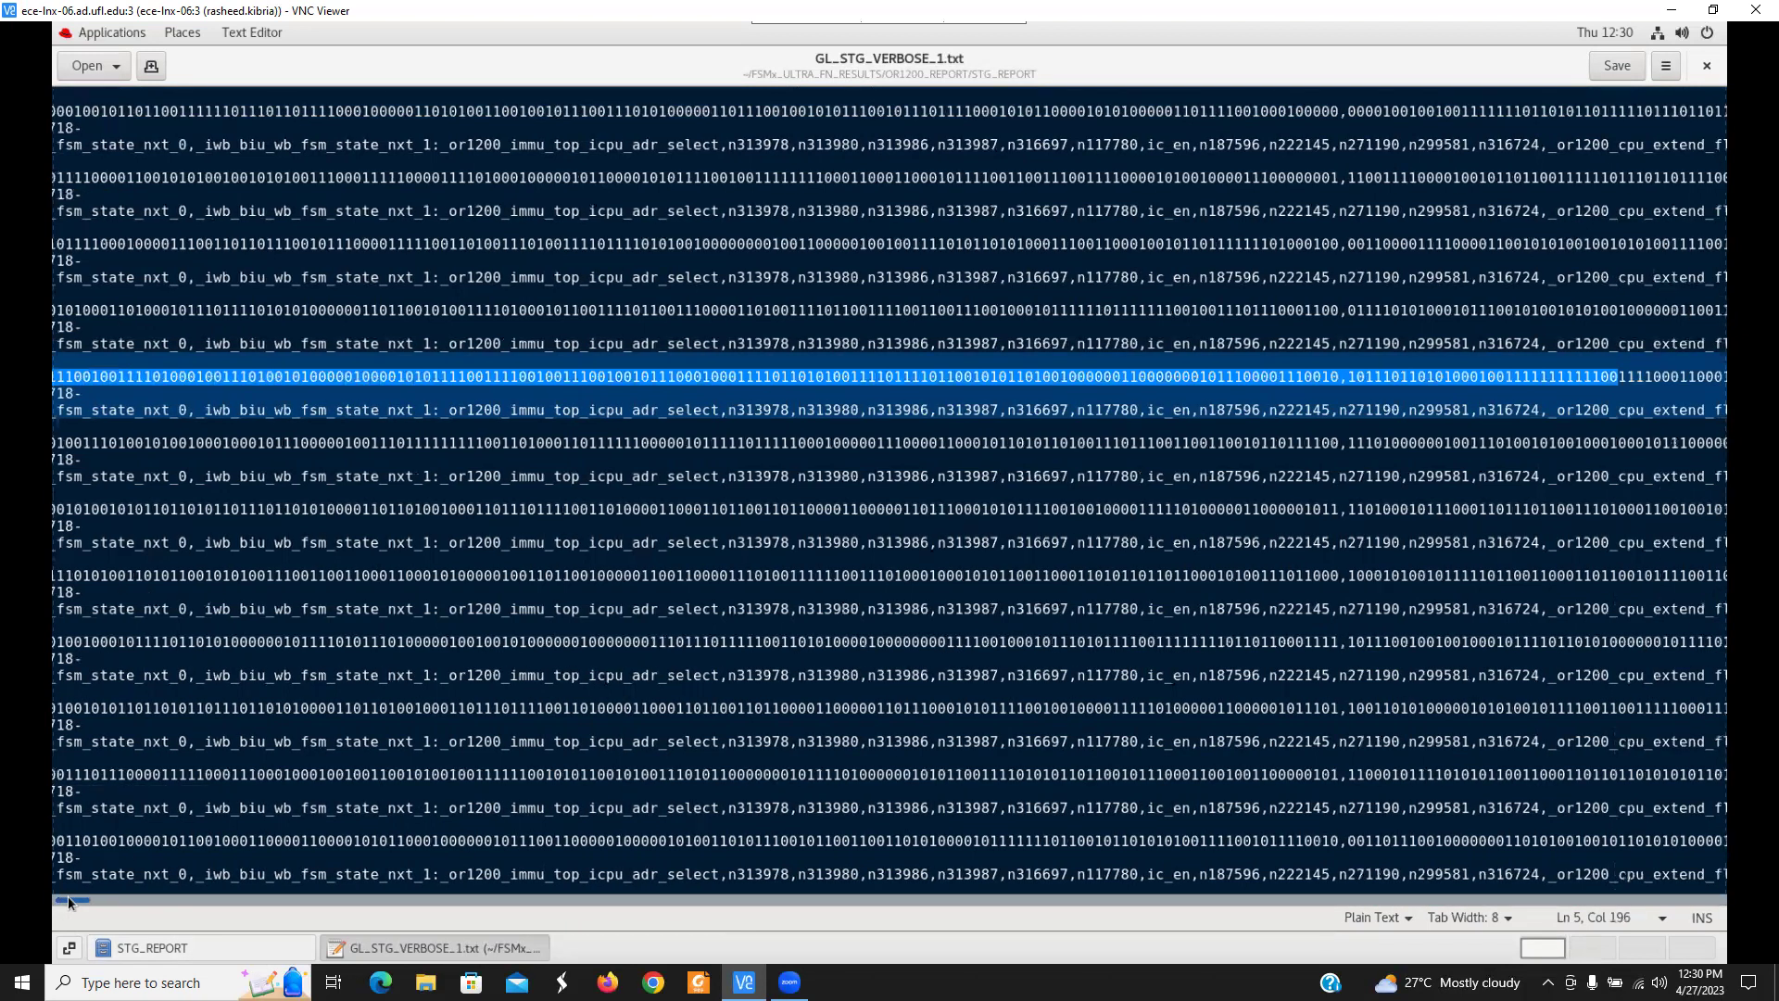
scroll(69, 899, "right", 3)
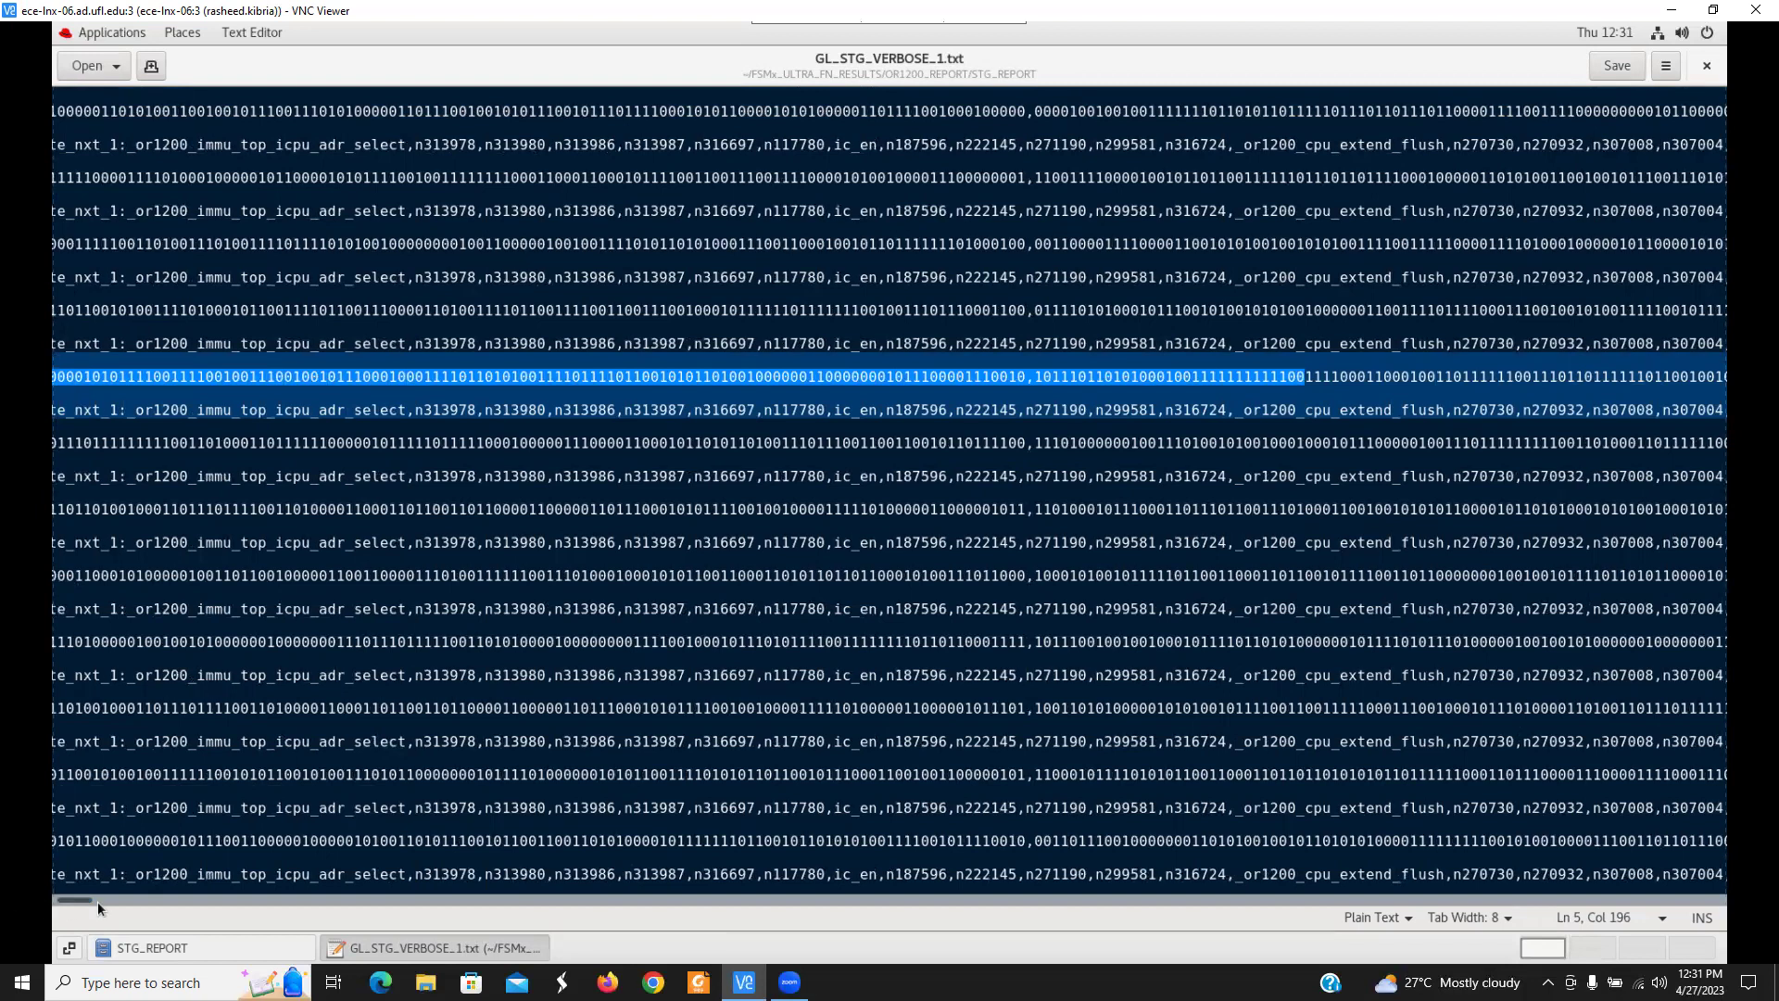
scroll(28, 898, "left", 4)
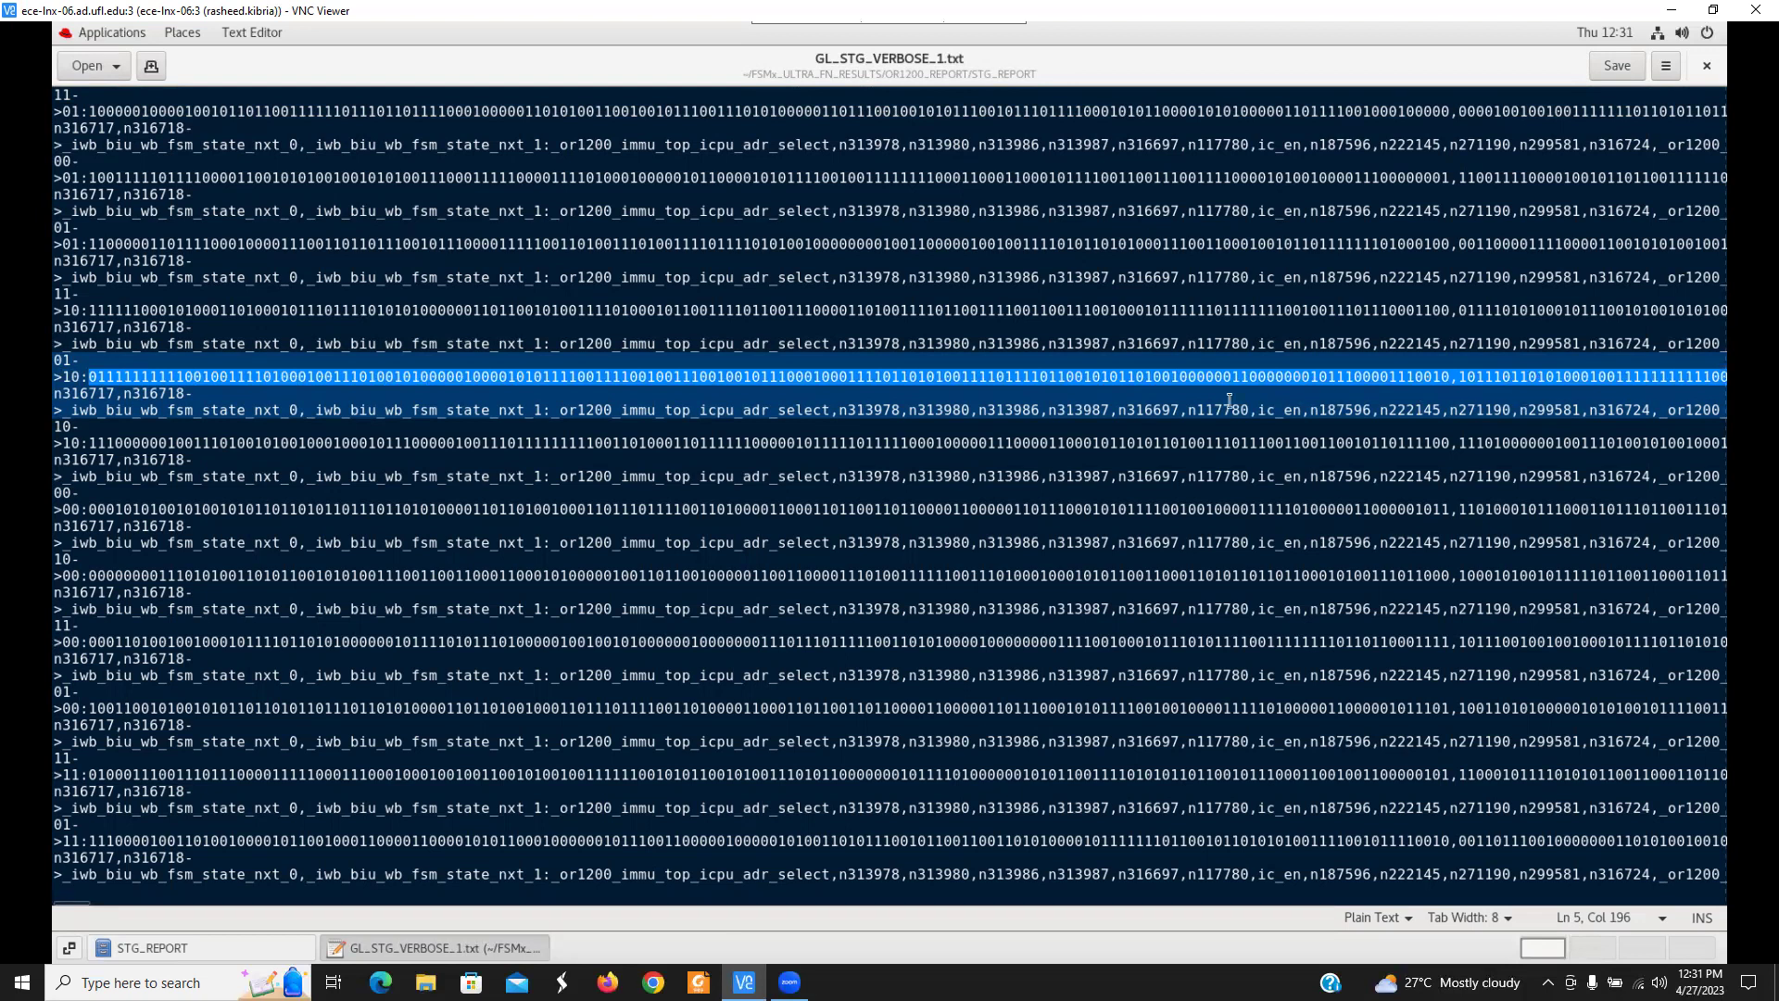
Highlight only the first comma-separated input pattern of the 01->10 transition, examine the rest of its line and close the file
left_click(1452, 377)
left_click_drag(1451, 377, 89, 376)
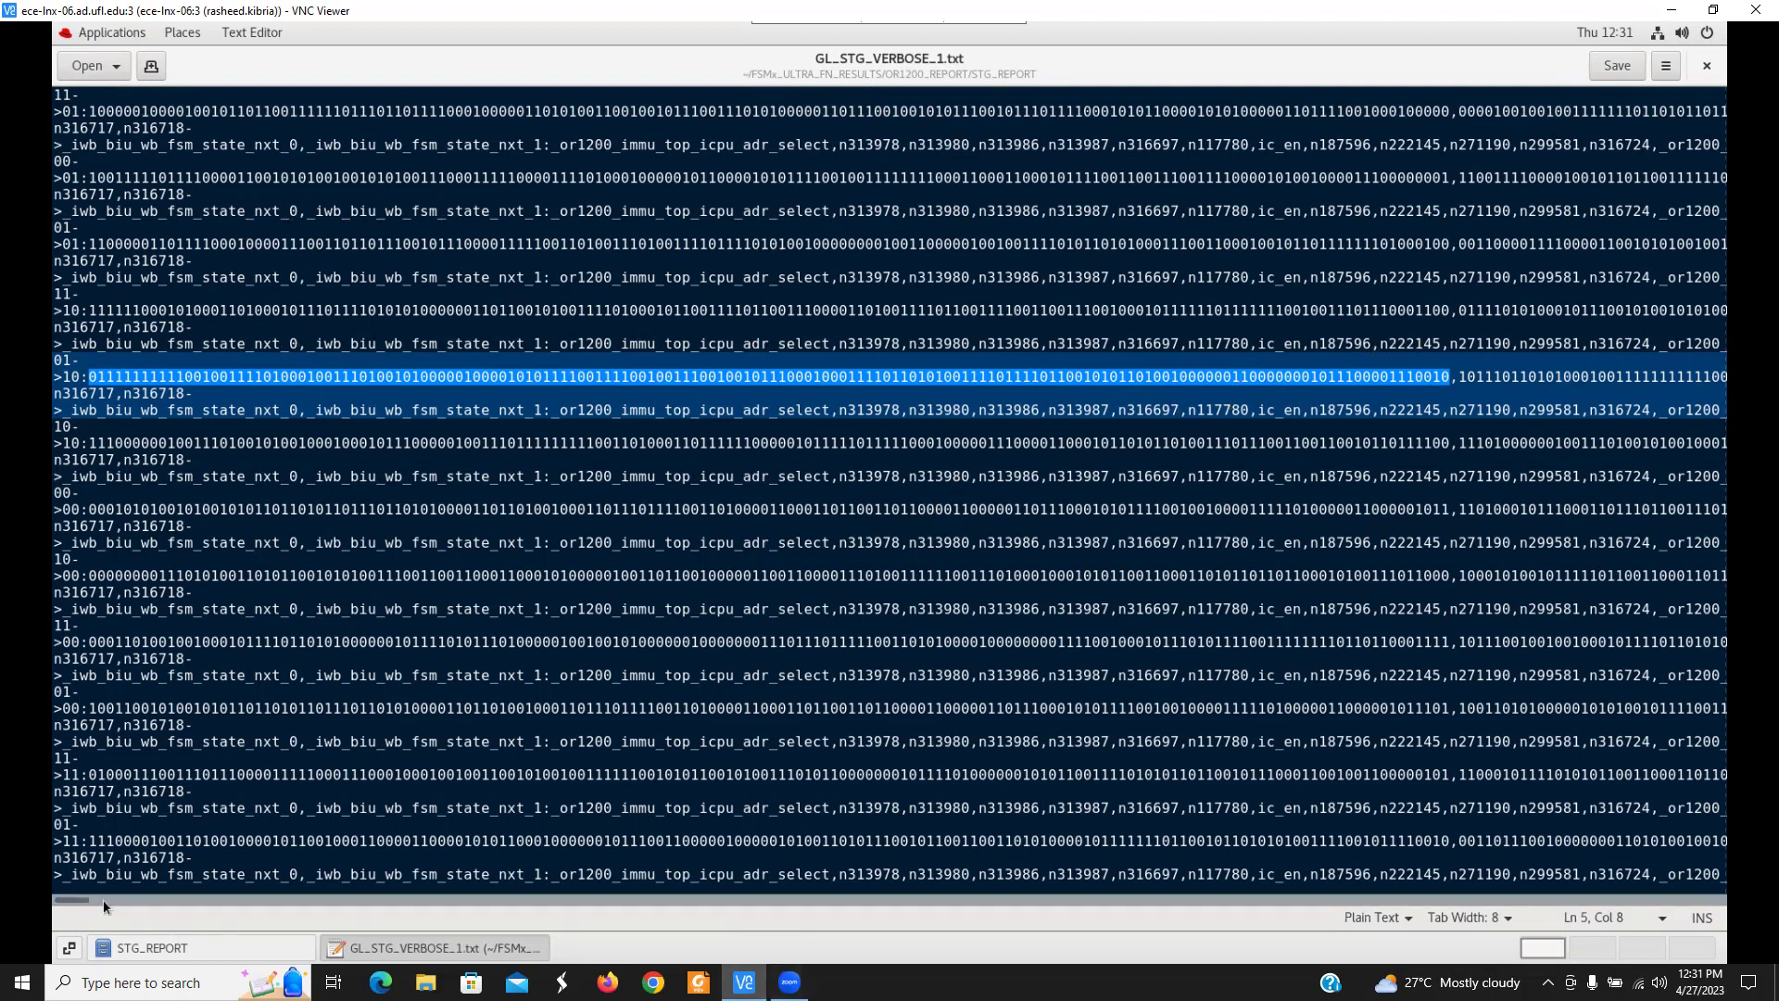
left_click_drag(715, 895, 563, 896)
left_click_drag(531, 380, 505, 380)
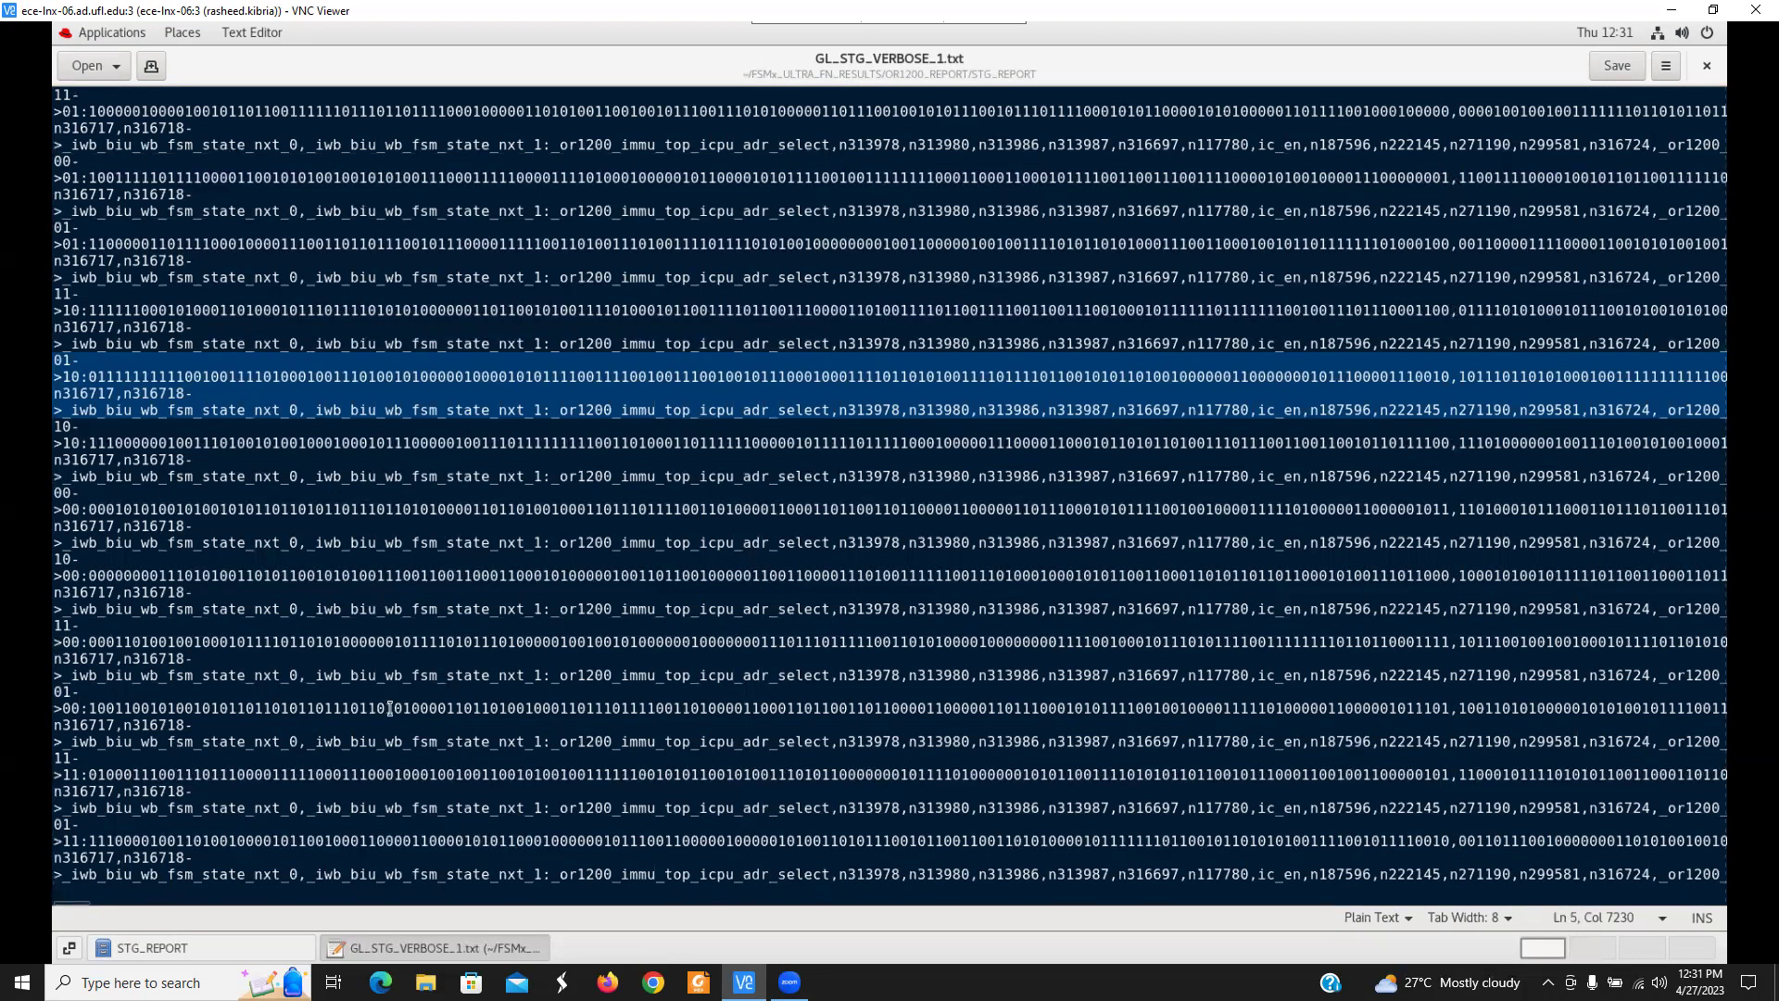
left_click(1709, 67)
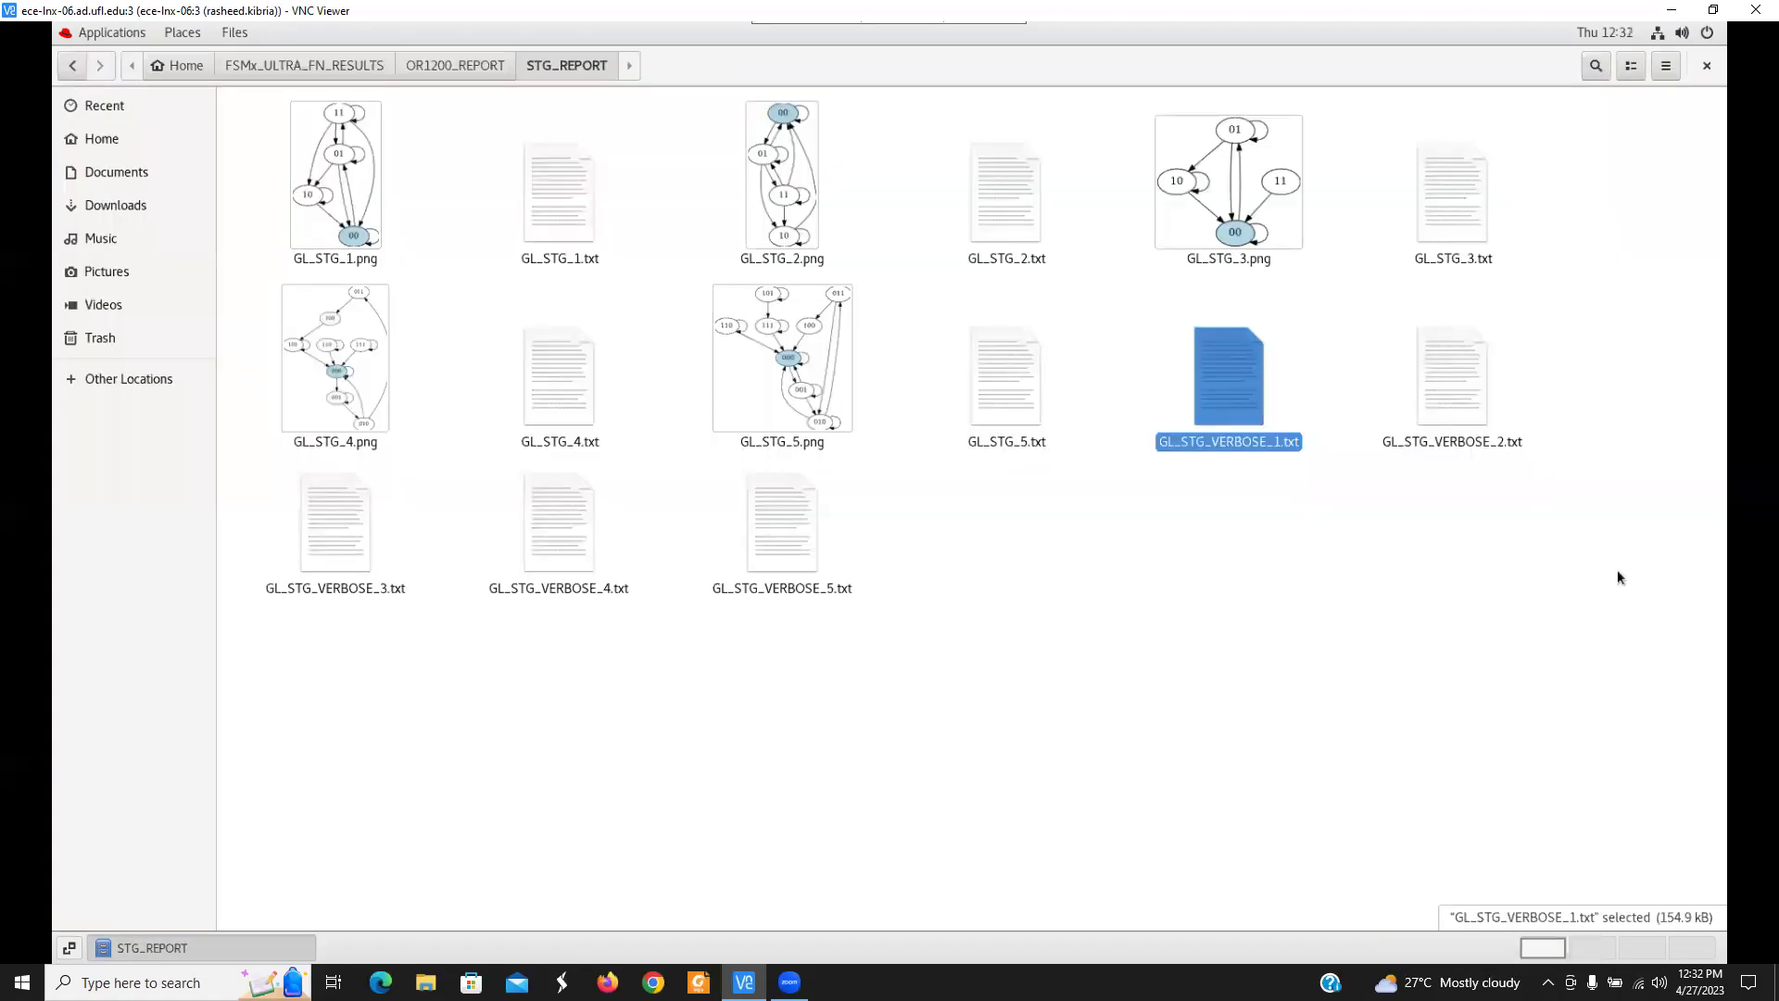